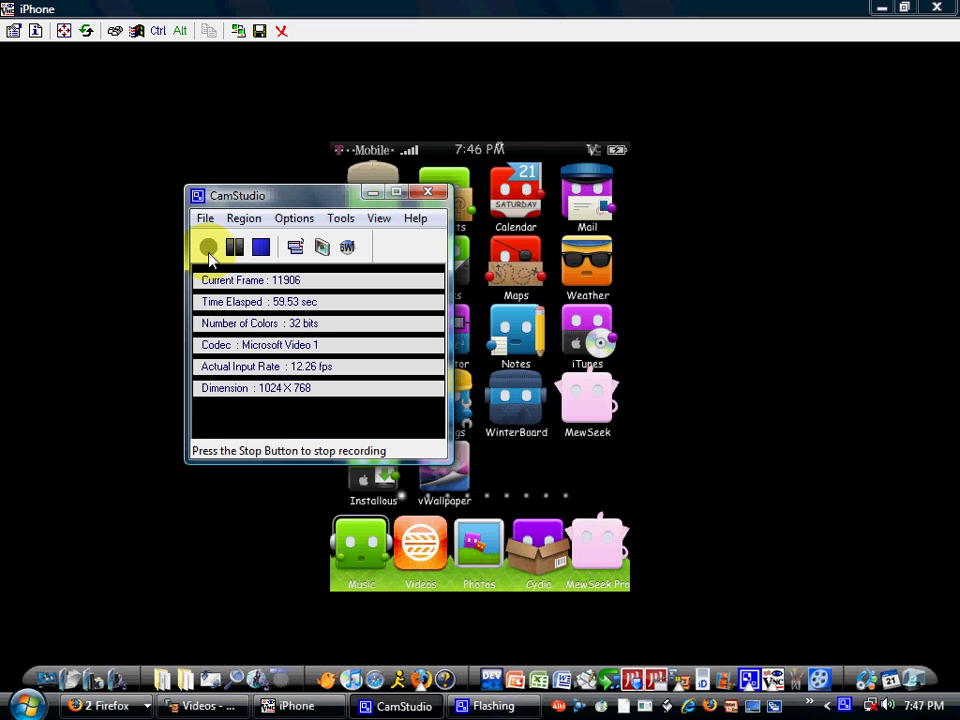
Reveal the iPod screen, tap Settings and Notes, then slide to unlock the iPod
{"action": "left_click", "coordinate": [372, 193]}
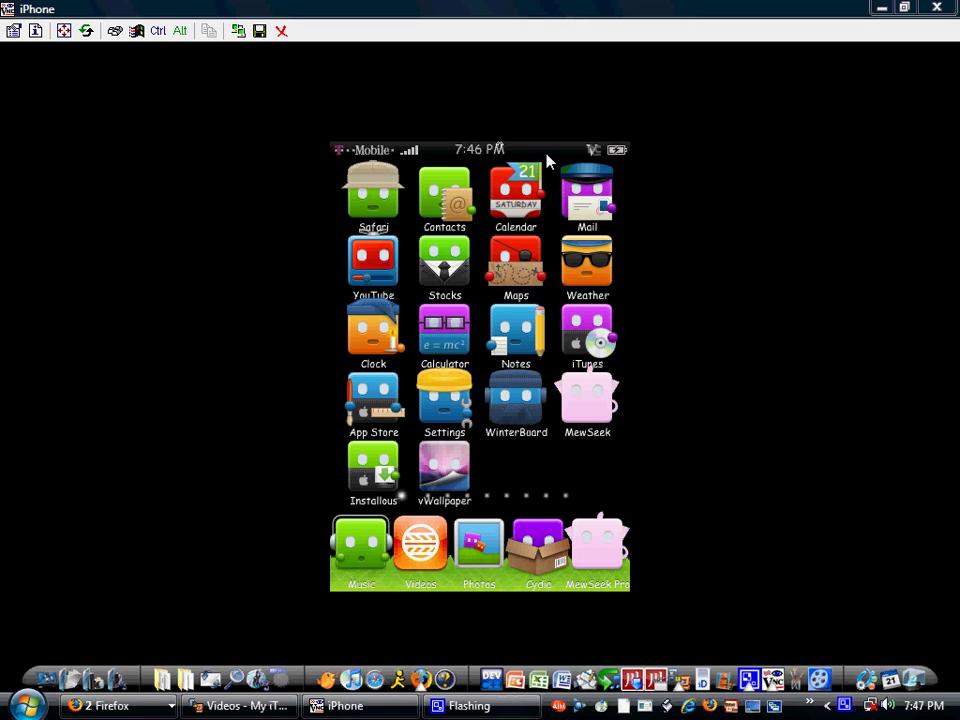
{"action": "left_click", "coordinate": [440, 418]}
{"action": "left_click", "coordinate": [515, 335]}
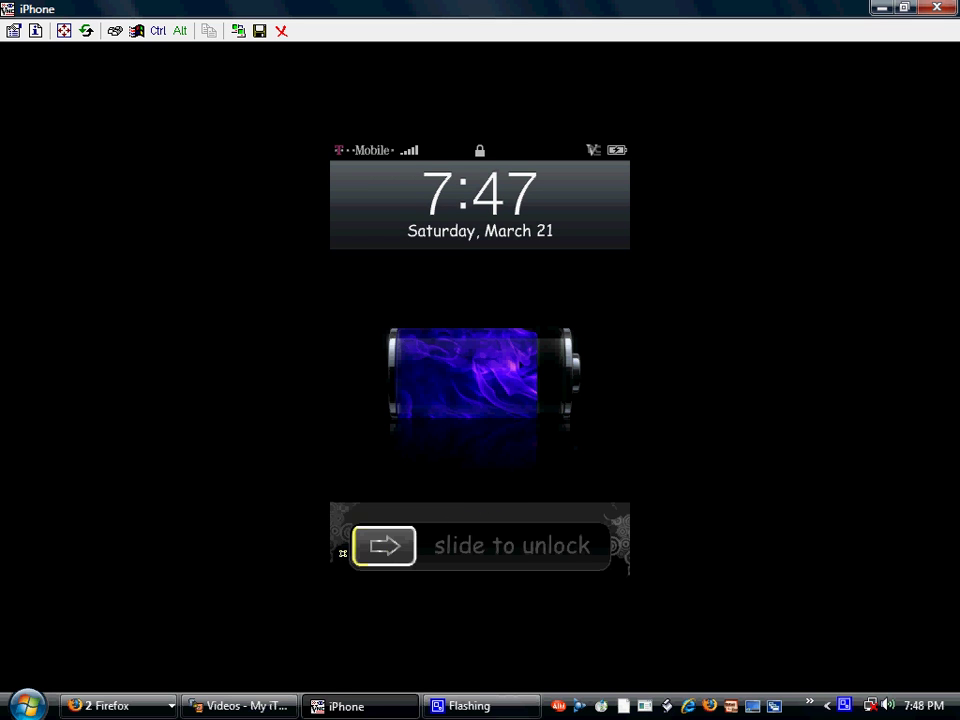
{"action": "left_click_drag", "start_coordinate": [384, 545], "coordinate": [716, 545]}
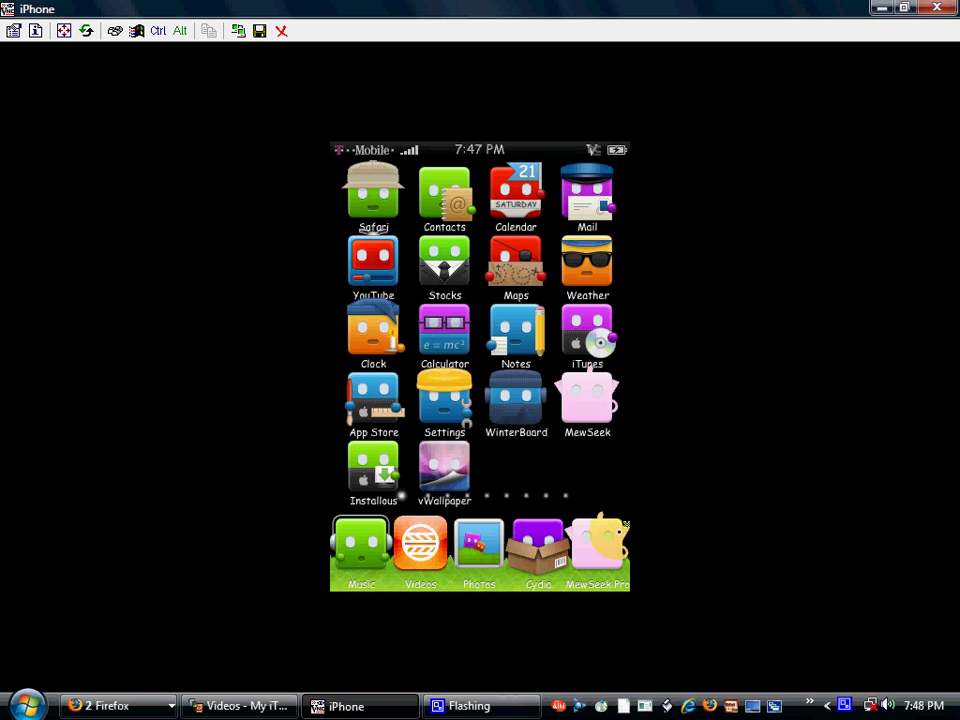
Launch Cydia, check the Firefox download progress window, then minimize it again
{"action": "left_click", "coordinate": [551, 549]}
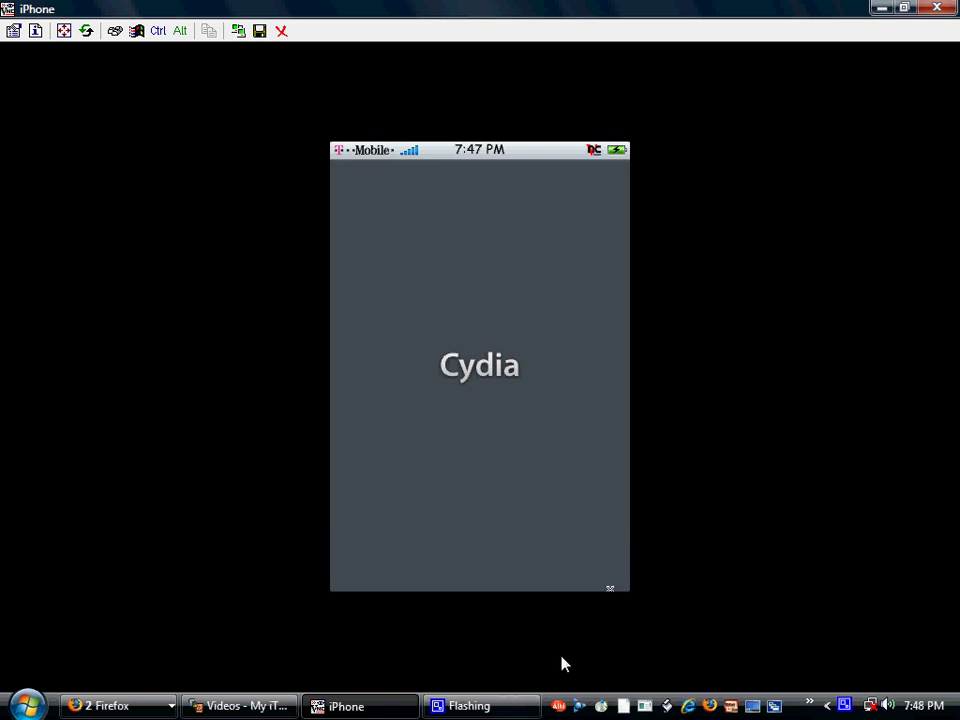
{"action": "left_click", "coordinate": [128, 712]}
{"action": "left_click", "coordinate": [189, 656]}
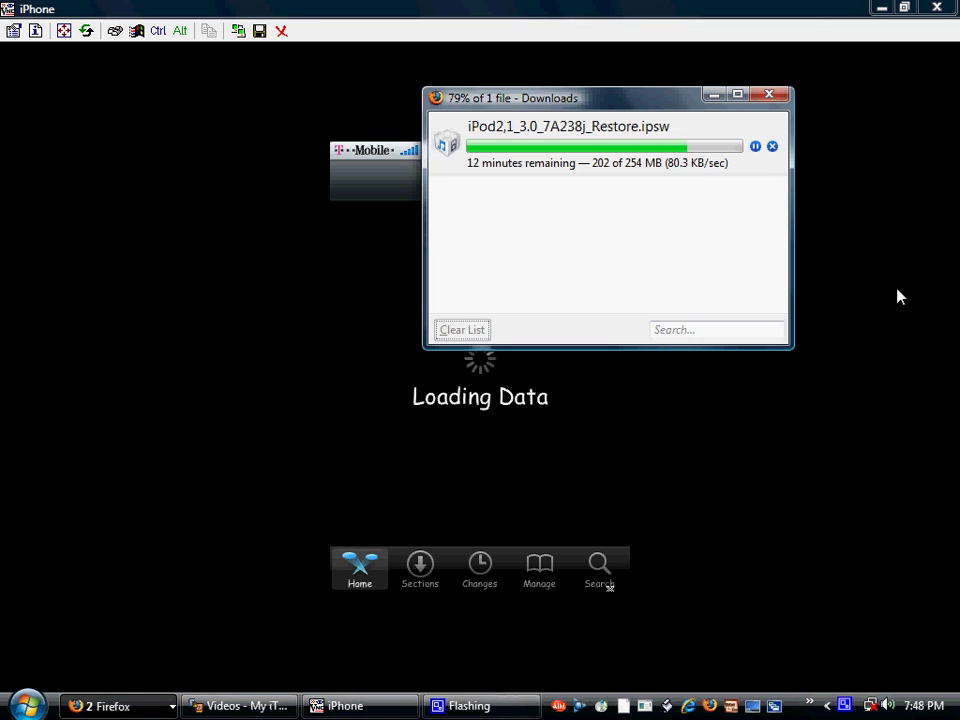
{"action": "left_click_drag", "start_coordinate": [628, 103], "coordinate": [435, 165]}
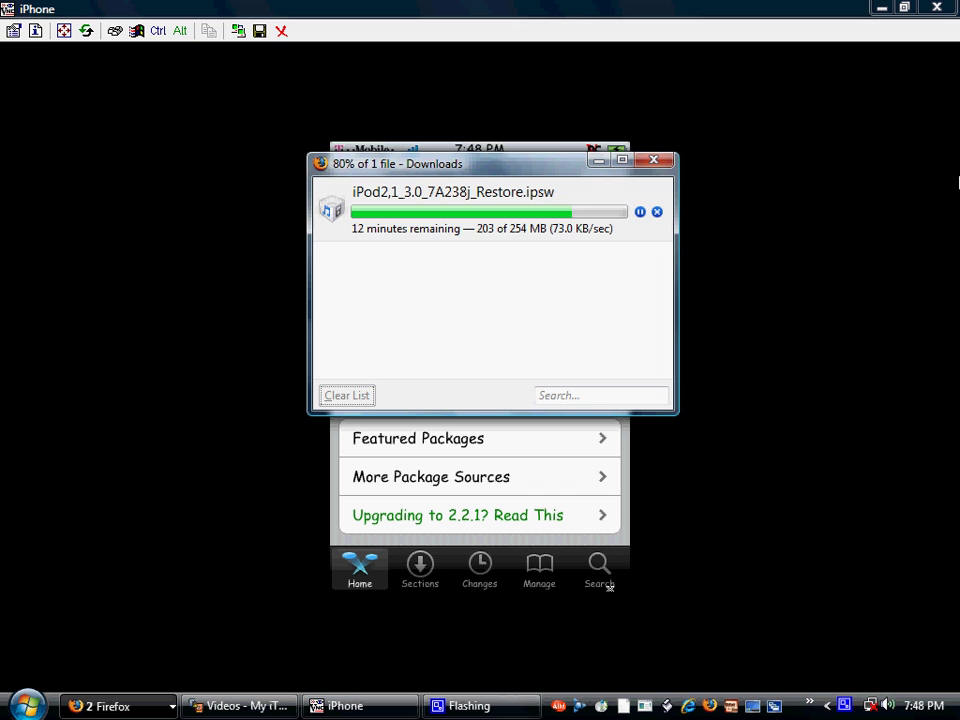
{"action": "left_click", "coordinate": [599, 162]}
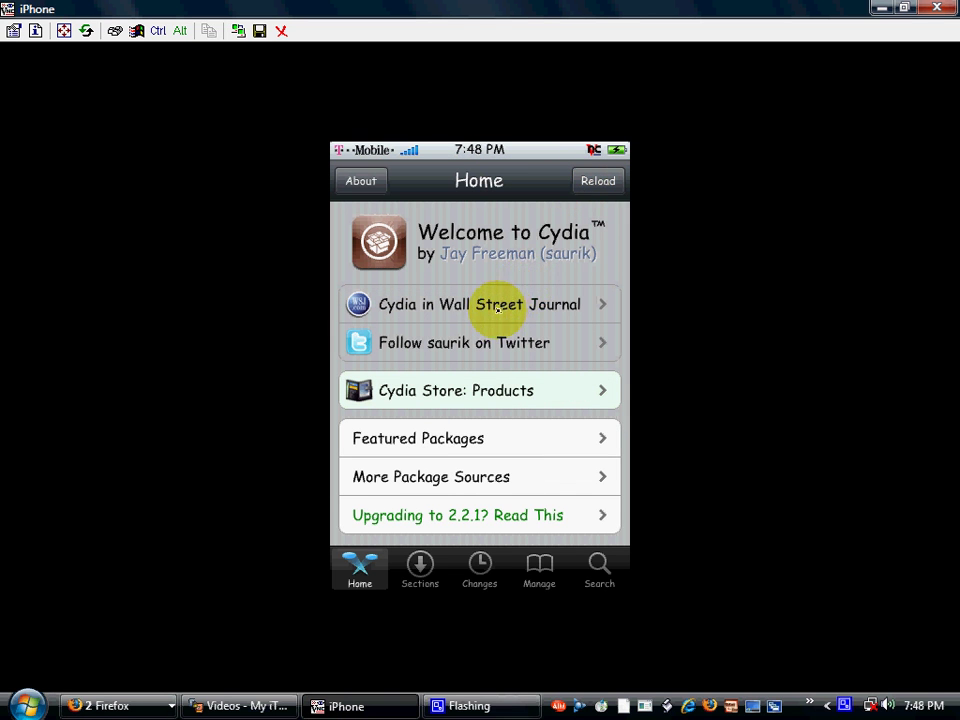
Search Cydia packages for 'skrew', then clear the search field
{"action": "left_click", "coordinate": [594, 569]}
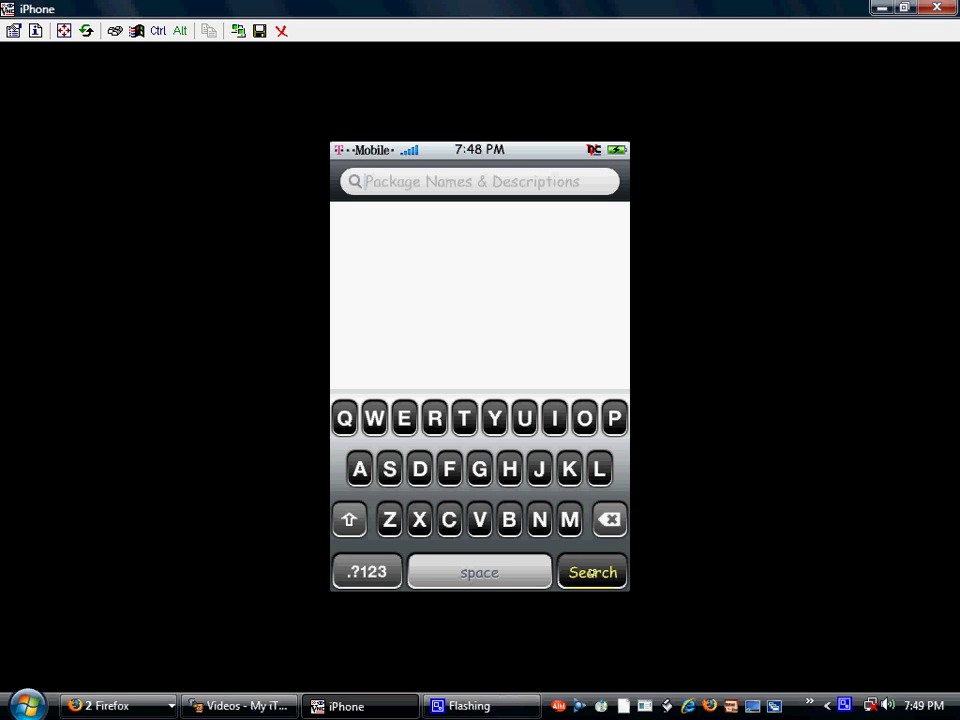
{"action": "type", "text": "s"}
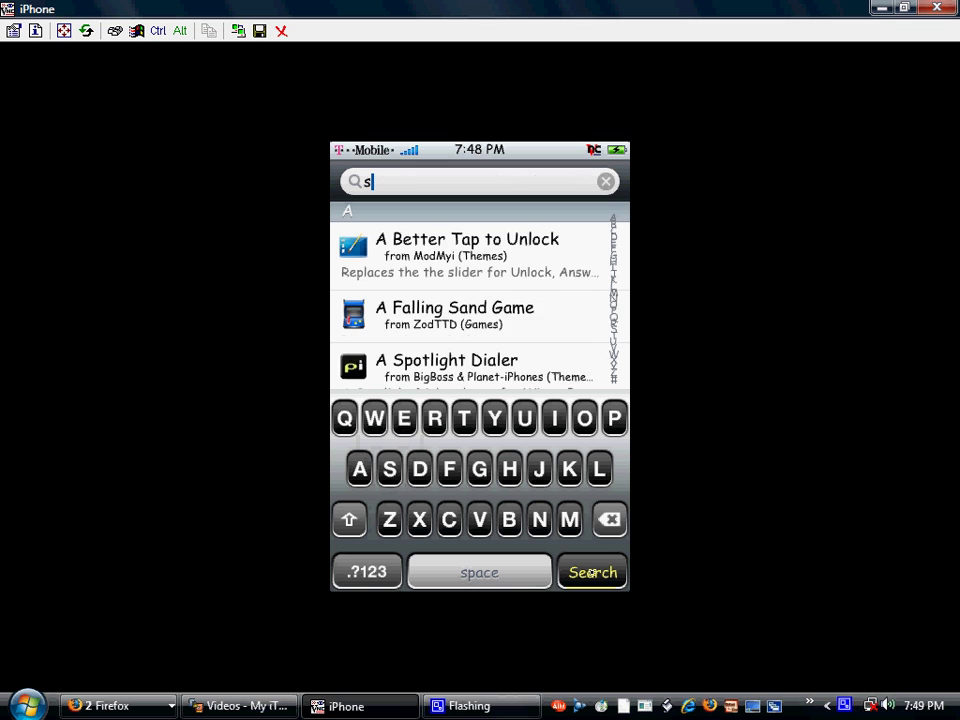
{"action": "type", "text": "krew"}
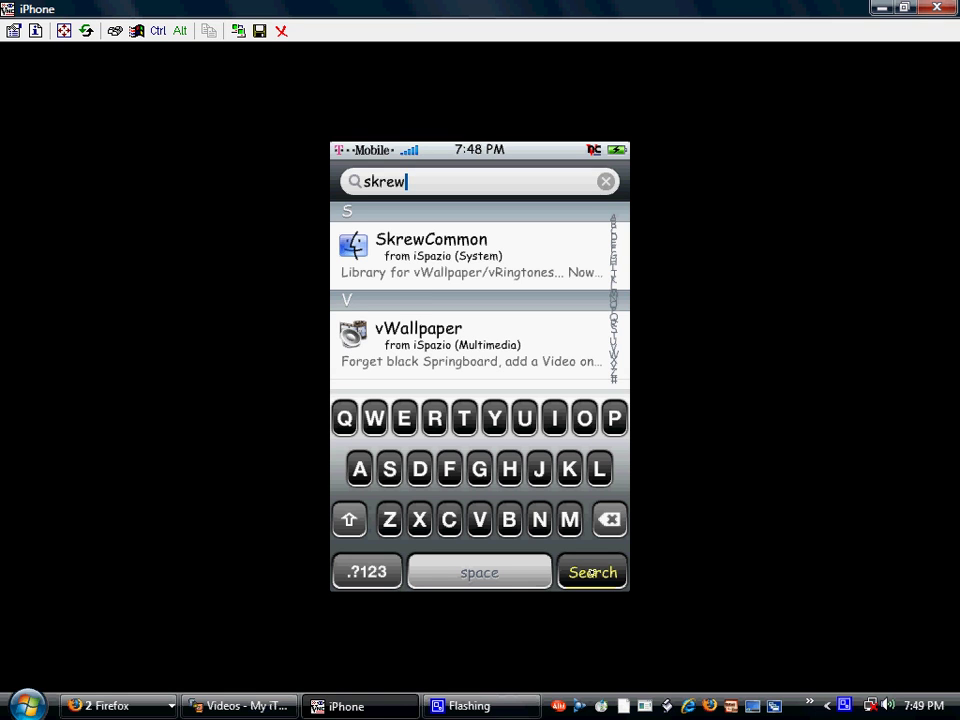
{"action": "left_click", "coordinate": [591, 573]}
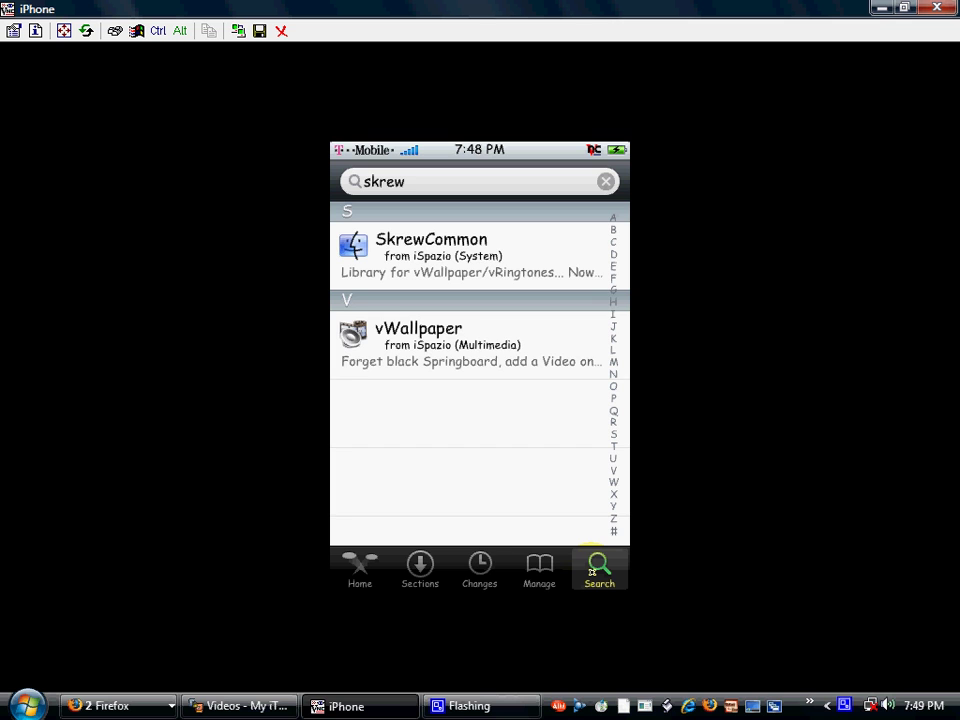
{"action": "left_click", "coordinate": [591, 571]}
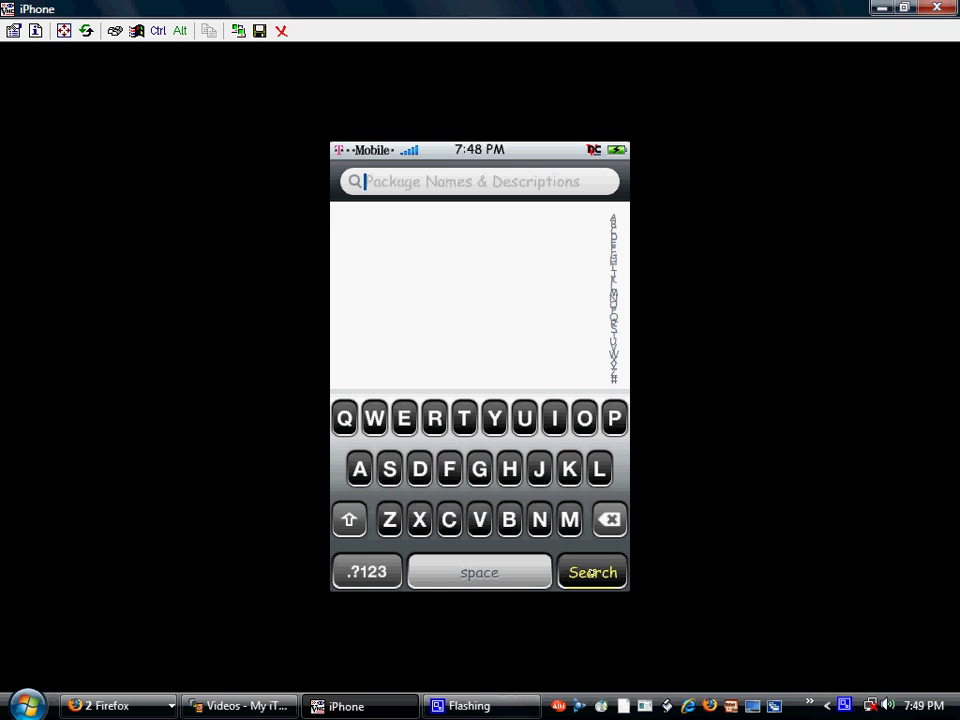
Search Cydia for 'vwallpaper', correcting the misspelled last letter
{"action": "type", "text": "v"}
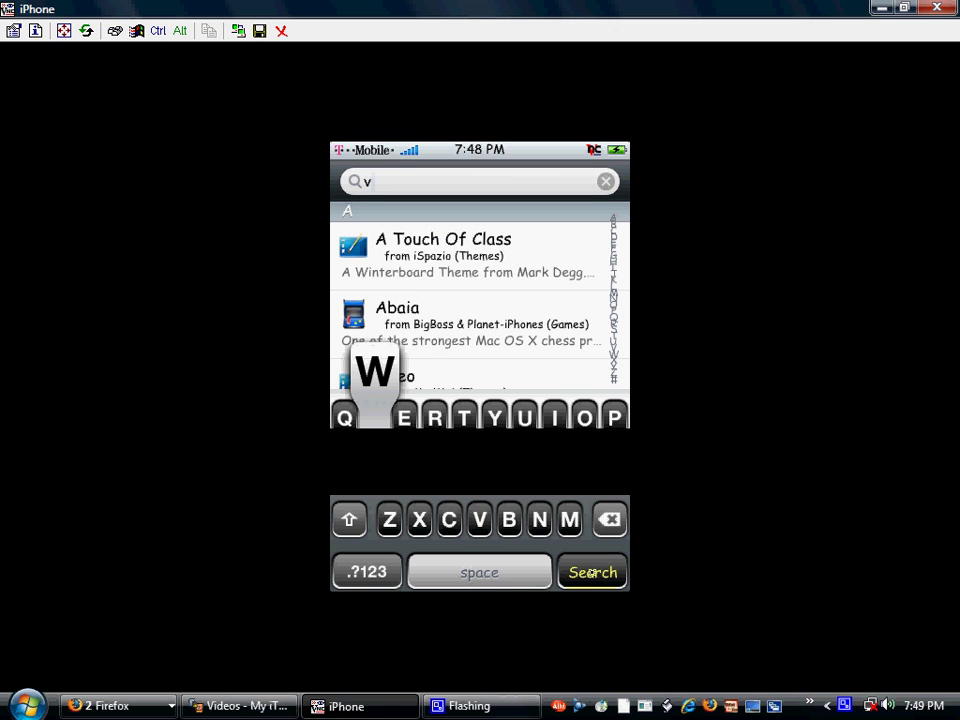
{"action": "type", "text": "wall"}
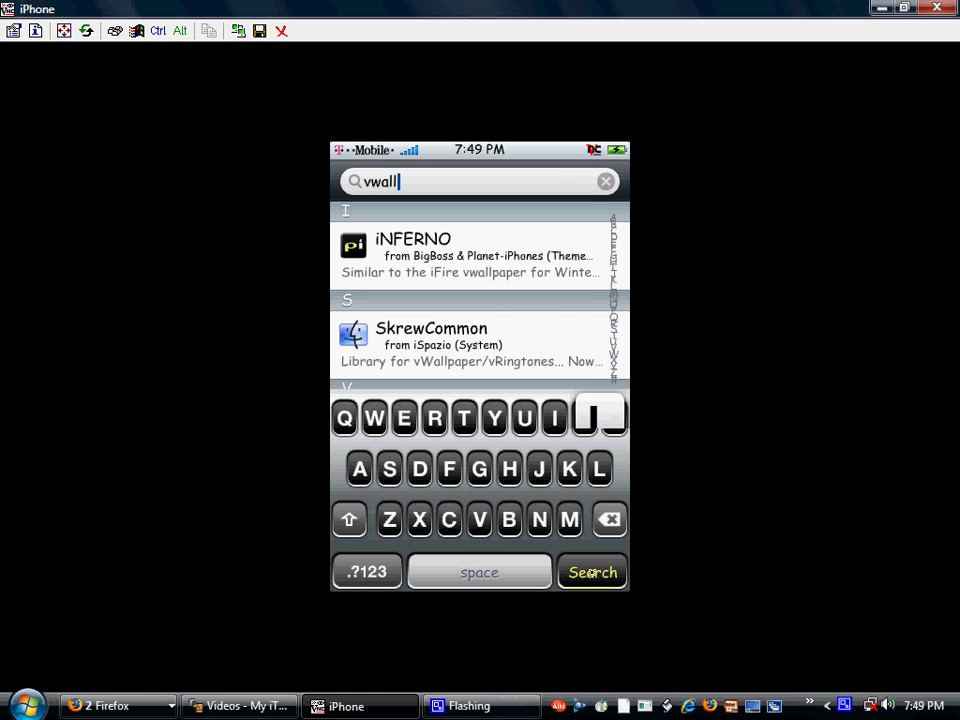
{"action": "type", "text": "papr"}
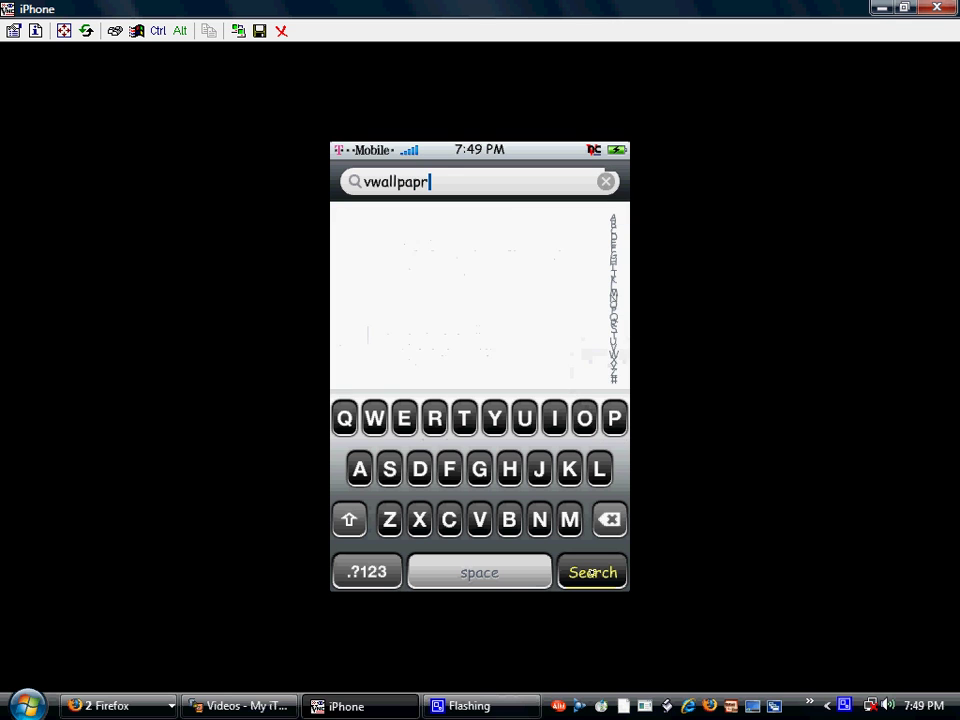
{"action": "key", "text": "BackSpace"}
{"action": "type", "text": "e"}
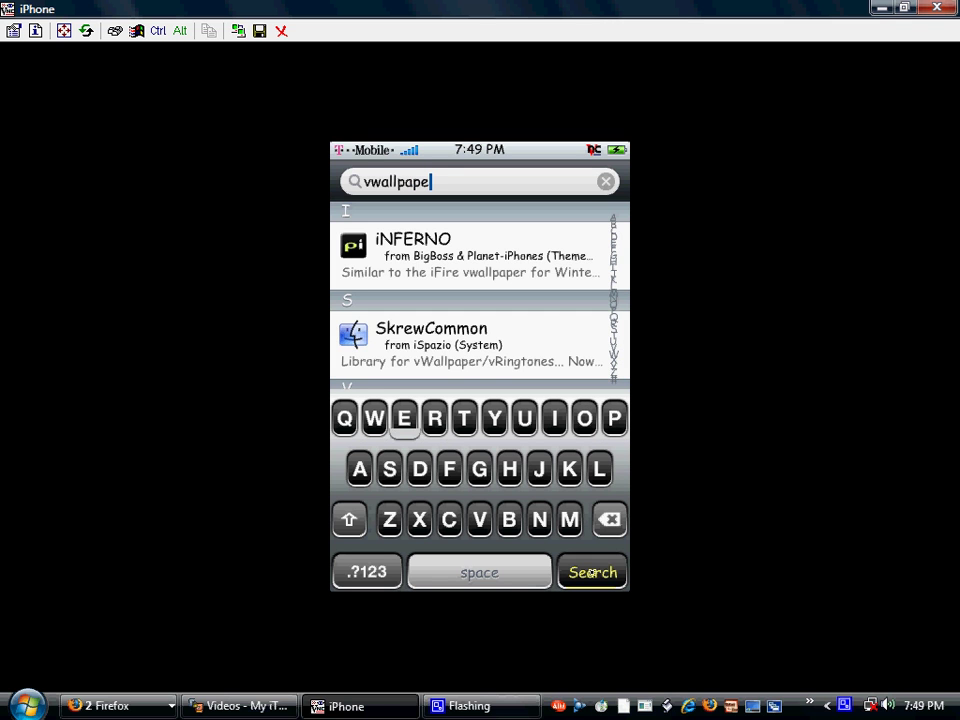
{"action": "type", "text": "r"}
{"action": "left_click", "coordinate": [592, 572]}
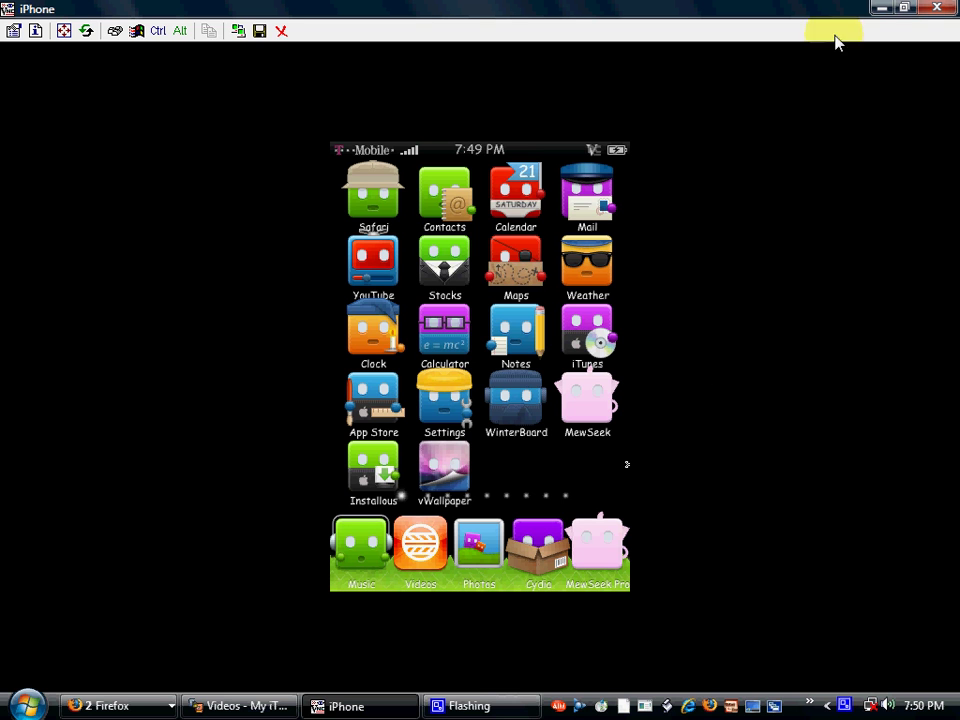
Minimize the iPod window and open the ModMyi downloads section in Firefox
{"action": "left_click", "coordinate": [880, 9]}
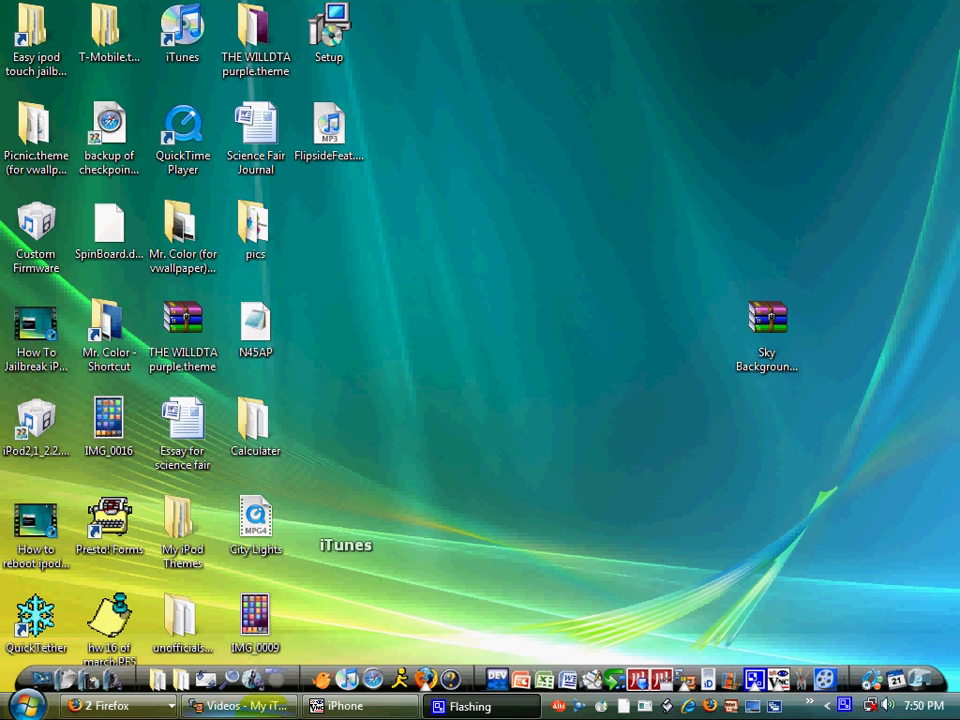
{"action": "left_click", "coordinate": [176, 702]}
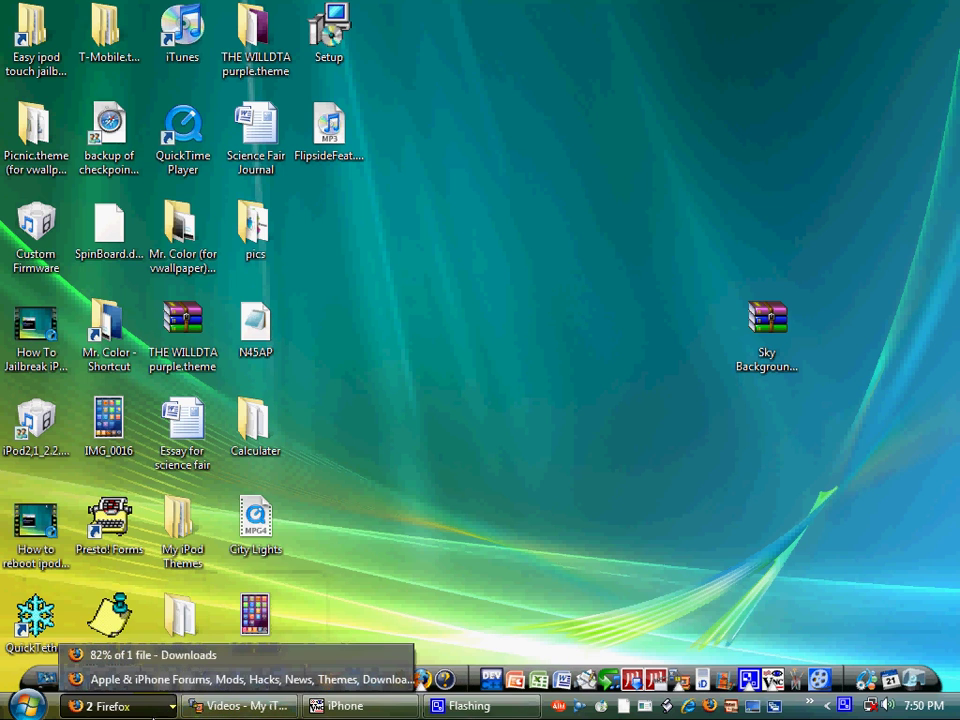
{"action": "left_click", "coordinate": [176, 680]}
{"action": "scroll", "coordinate": [470, 465], "scroll_direction": "up", "scroll_amount": 6}
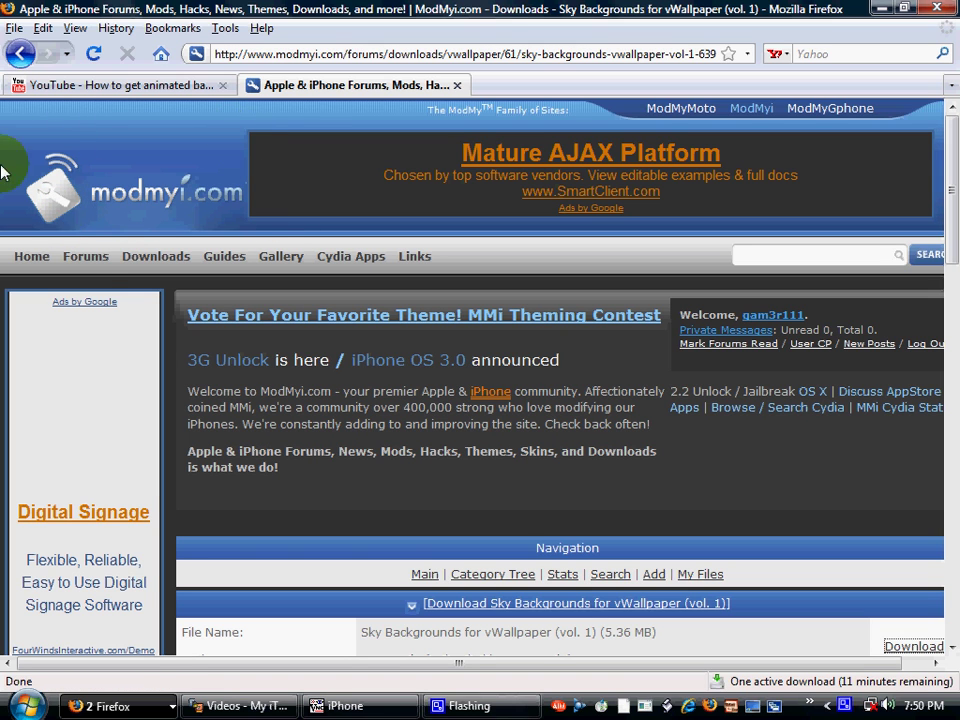
{"action": "left_click", "coordinate": [145, 258]}
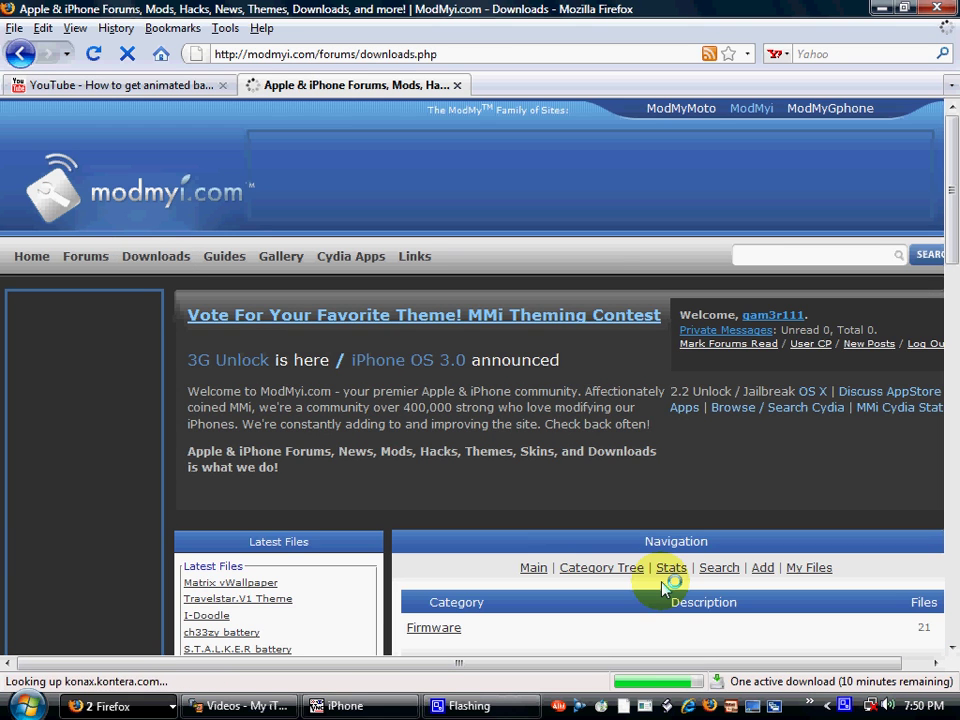
Browse into the iPhone Themes category and then the vWallpaper download category
{"action": "scroll", "coordinate": [643, 579], "scroll_direction": "down", "scroll_amount": 6}
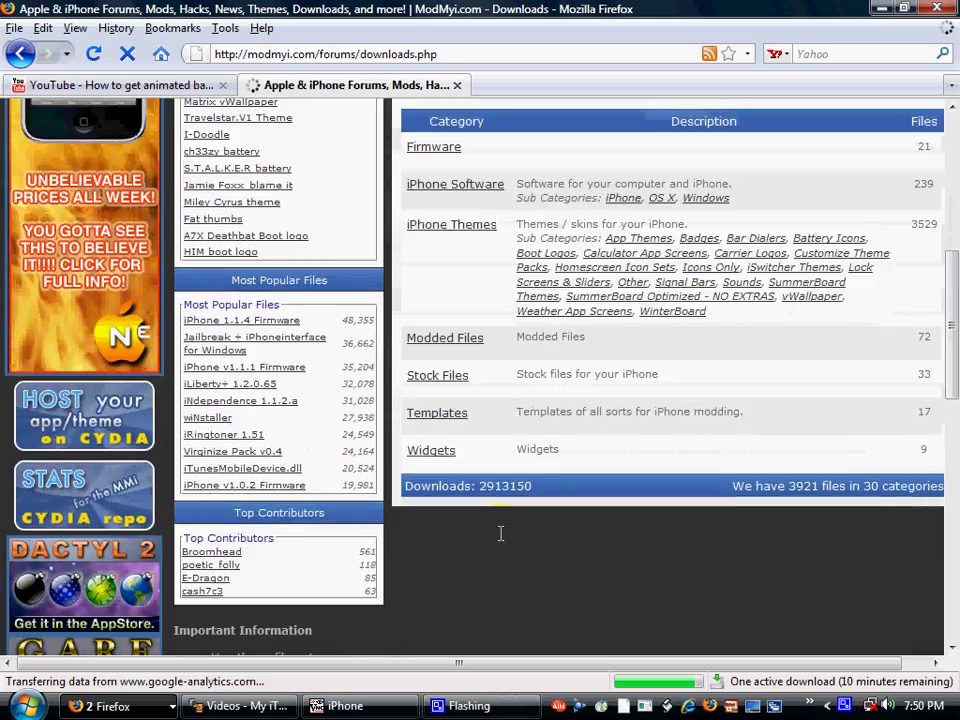
{"action": "scroll", "coordinate": [497, 536], "scroll_direction": "up", "scroll_amount": 6}
{"action": "scroll", "coordinate": [456, 525], "scroll_direction": "down", "scroll_amount": 6}
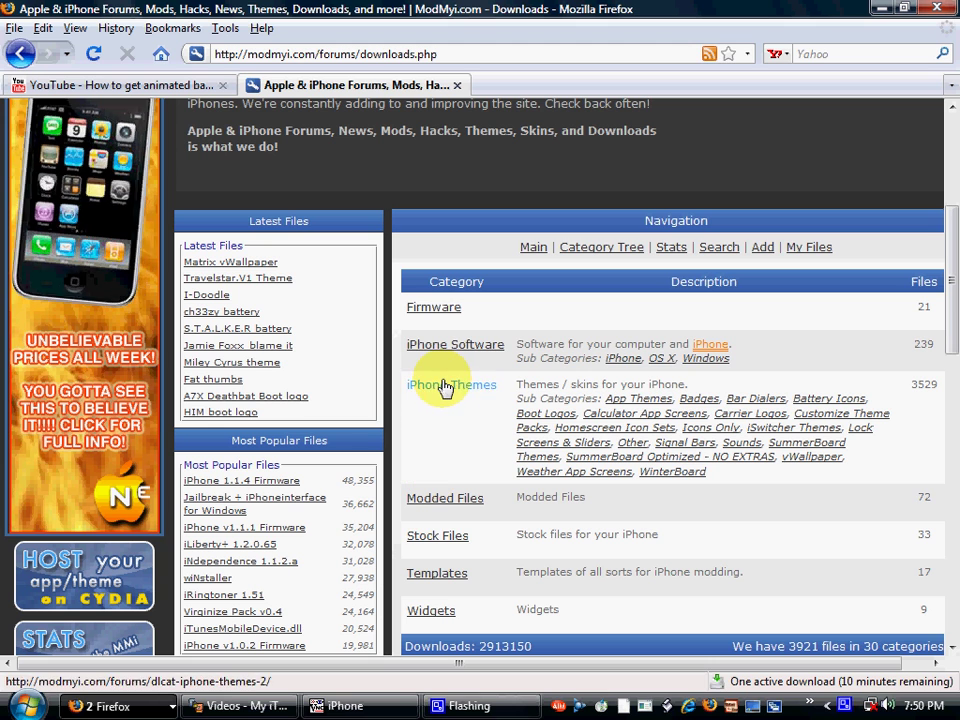
{"action": "left_click", "coordinate": [445, 386]}
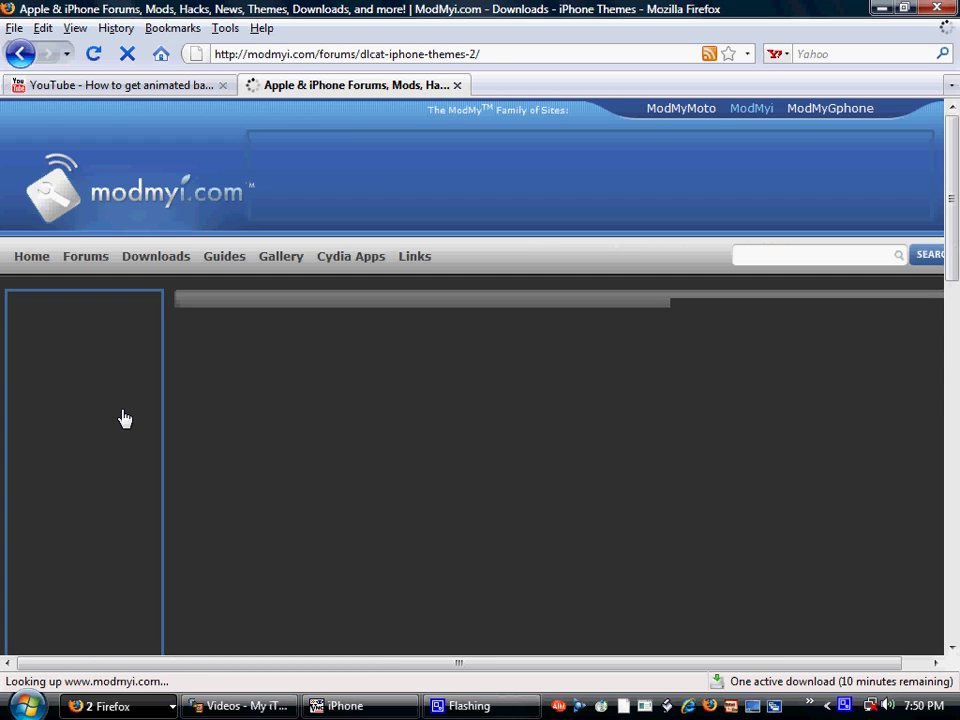
{"action": "scroll", "coordinate": [322, 456], "scroll_direction": "down", "scroll_amount": 10}
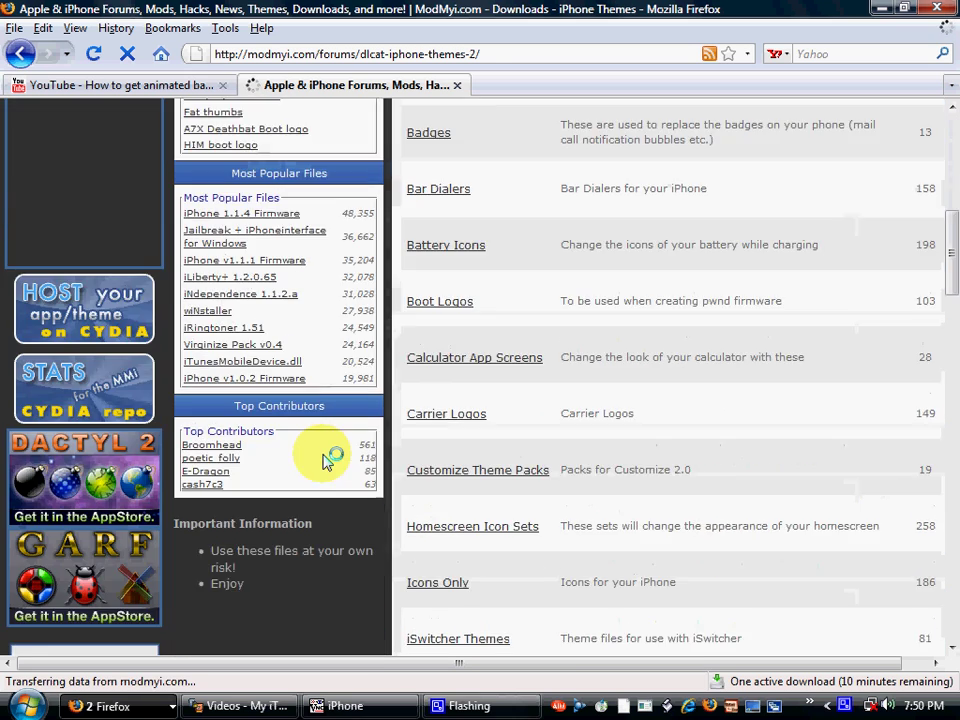
{"action": "scroll", "coordinate": [330, 456], "scroll_direction": "down", "scroll_amount": 9}
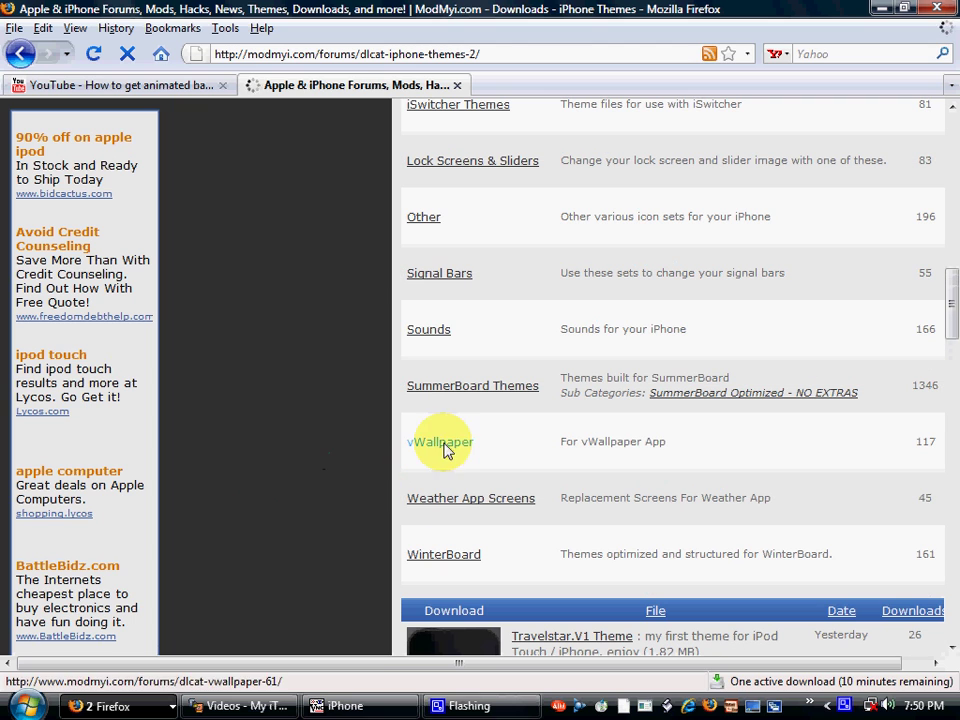
{"action": "left_click", "coordinate": [441, 446]}
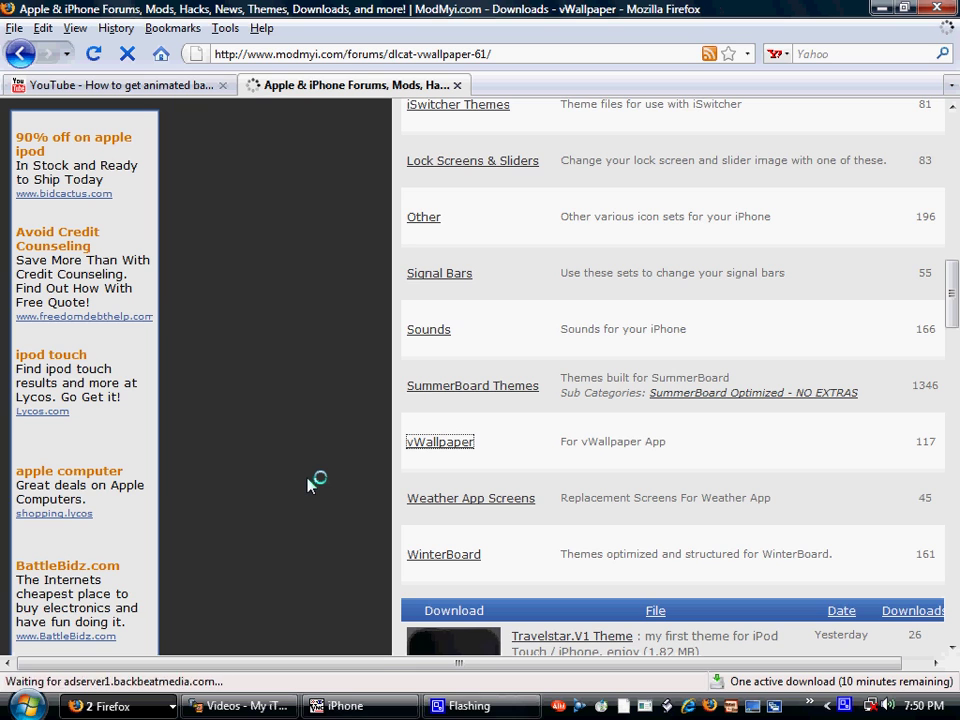
Scroll the vWallpaper downloads, minimize Firefox, and move the Sky Backgrounds Vol1 archive centre
{"action": "scroll", "coordinate": [310, 483], "scroll_direction": "down", "scroll_amount": 10}
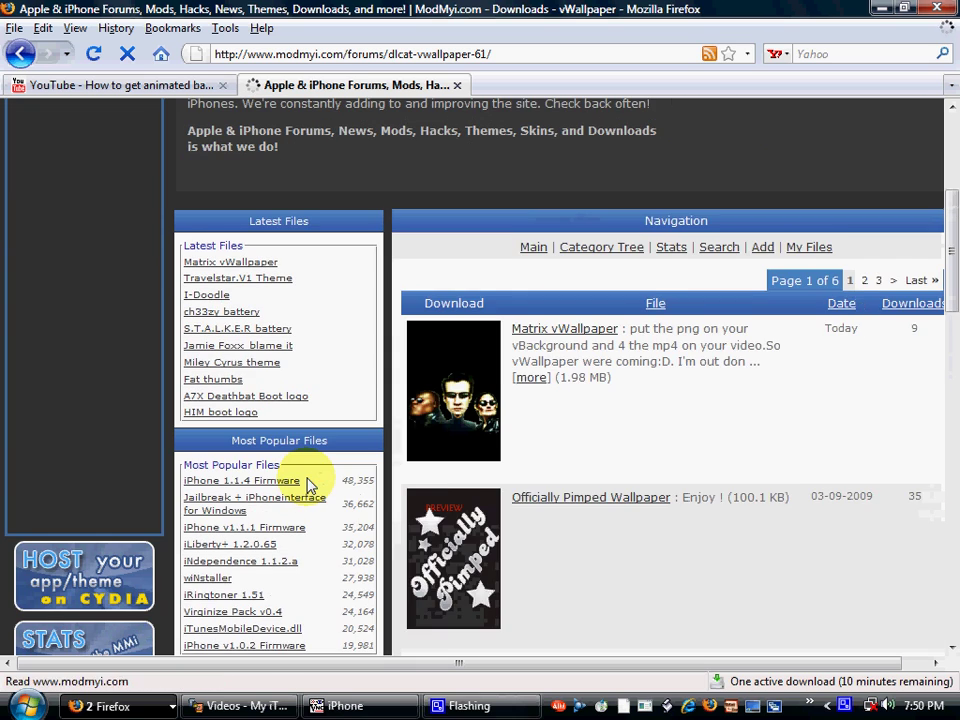
{"action": "scroll", "coordinate": [308, 482], "scroll_direction": "down", "scroll_amount": 15}
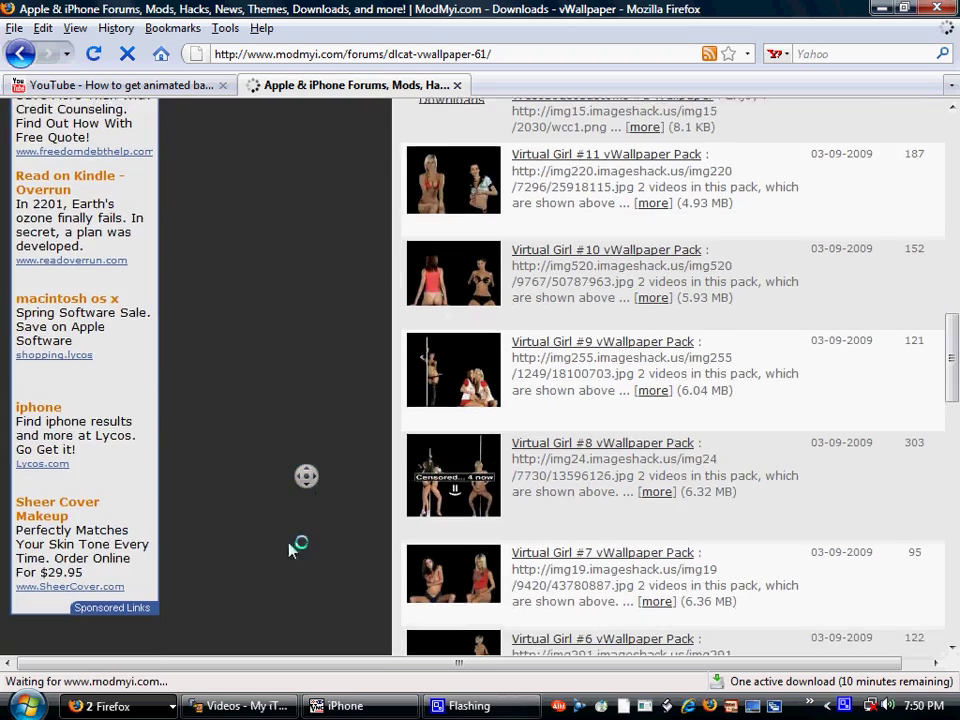
{"action": "scroll", "coordinate": [307, 483], "scroll_direction": "down", "scroll_amount": 20}
{"action": "scroll", "coordinate": [643, 546], "scroll_direction": "up", "scroll_amount": 15}
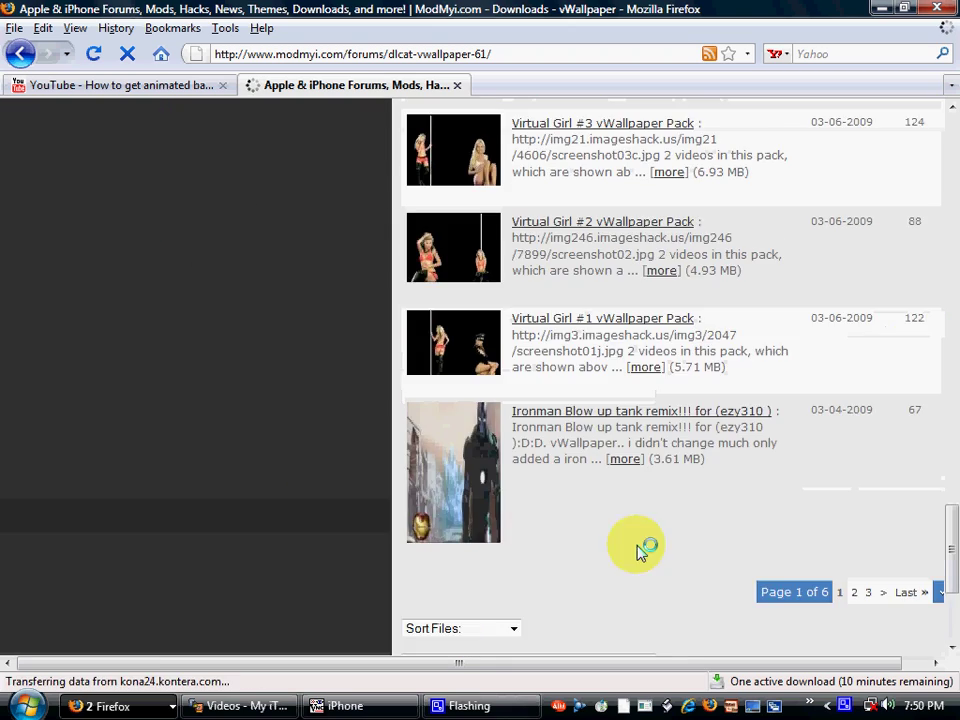
{"action": "scroll", "coordinate": [795, 135], "scroll_direction": "up", "scroll_amount": 3}
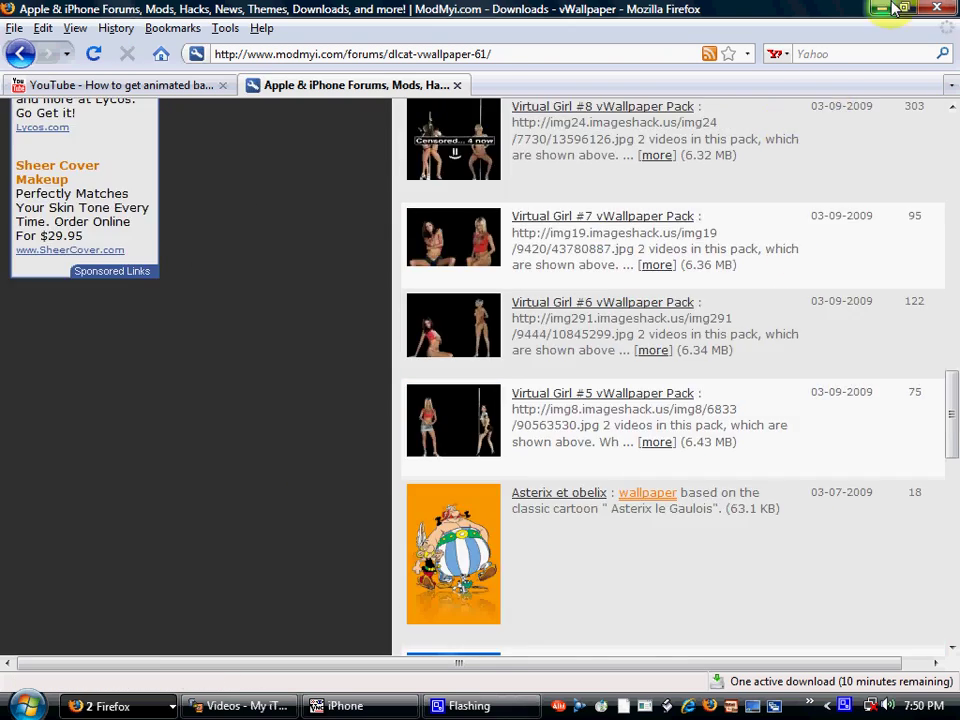
{"action": "left_click", "coordinate": [881, 8]}
{"action": "left_click", "coordinate": [788, 352]}
{"action": "left_click_drag", "start_coordinate": [788, 352], "coordinate": [642, 354]}
Open the Sky Backgrounds Vol1 archive in WinRAR and dismiss the license reminder
{"action": "left_click", "coordinate": [770, 356]}
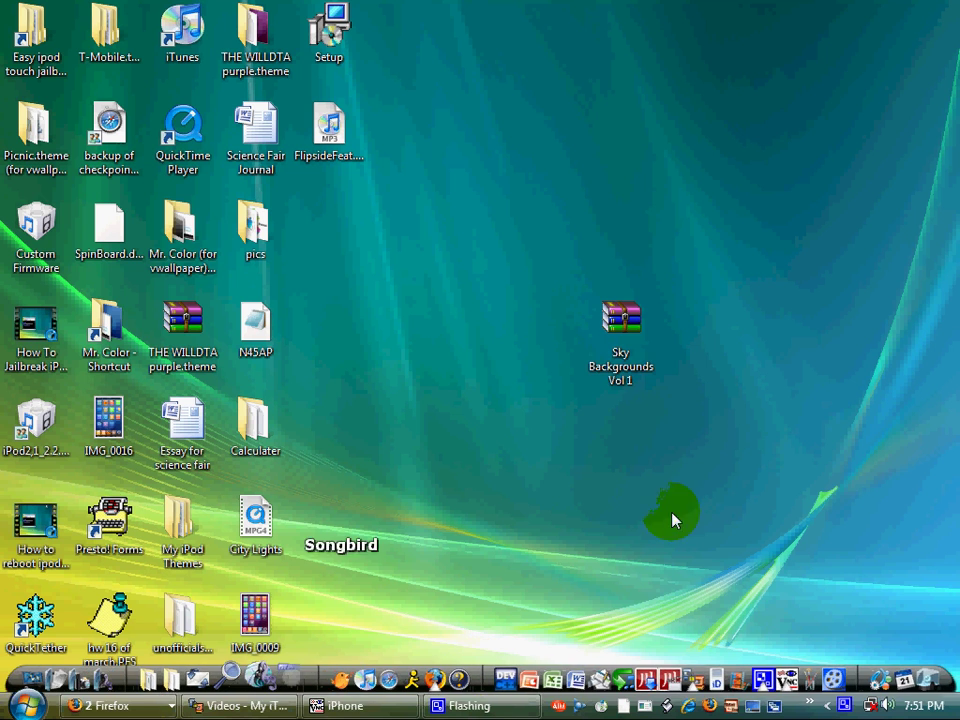
{"action": "right_click", "coordinate": [612, 325]}
{"action": "left_click", "coordinate": [577, 333]}
{"action": "double_click", "coordinate": [621, 325]}
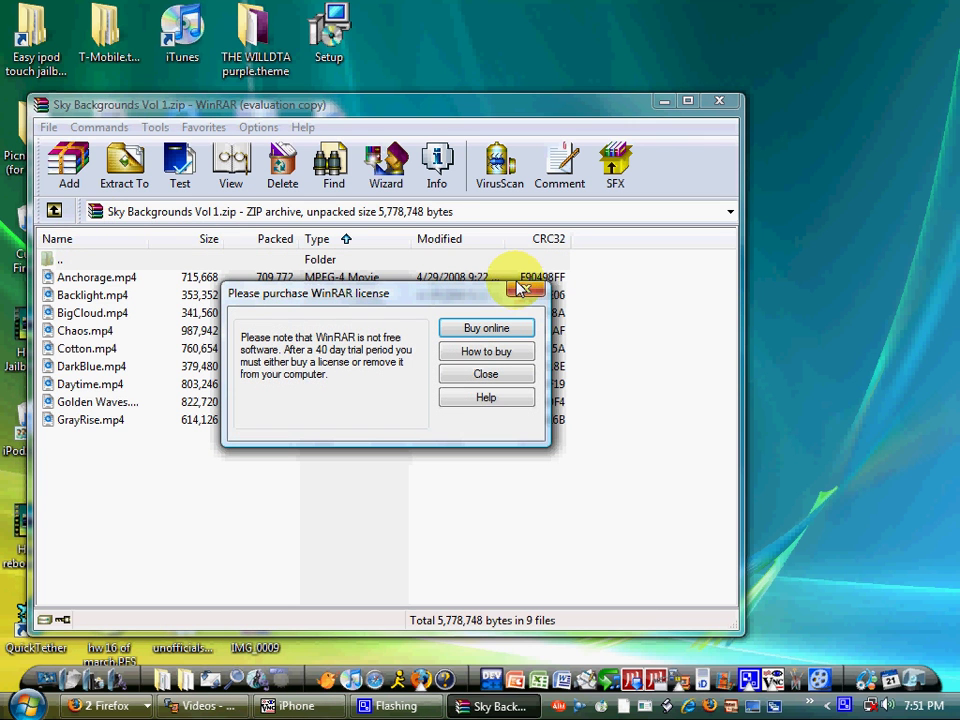
{"action": "left_click", "coordinate": [521, 289]}
Create a desktop folder keeping the default name 'New Folder'
{"action": "right_click", "coordinate": [137, 251]}
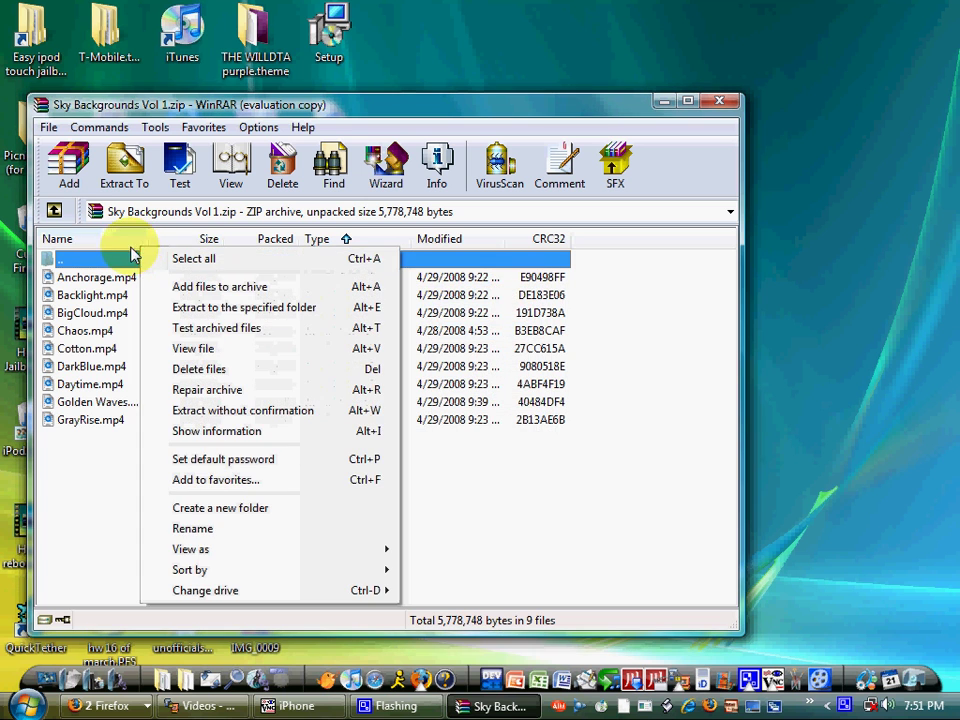
{"action": "left_click", "coordinate": [106, 255]}
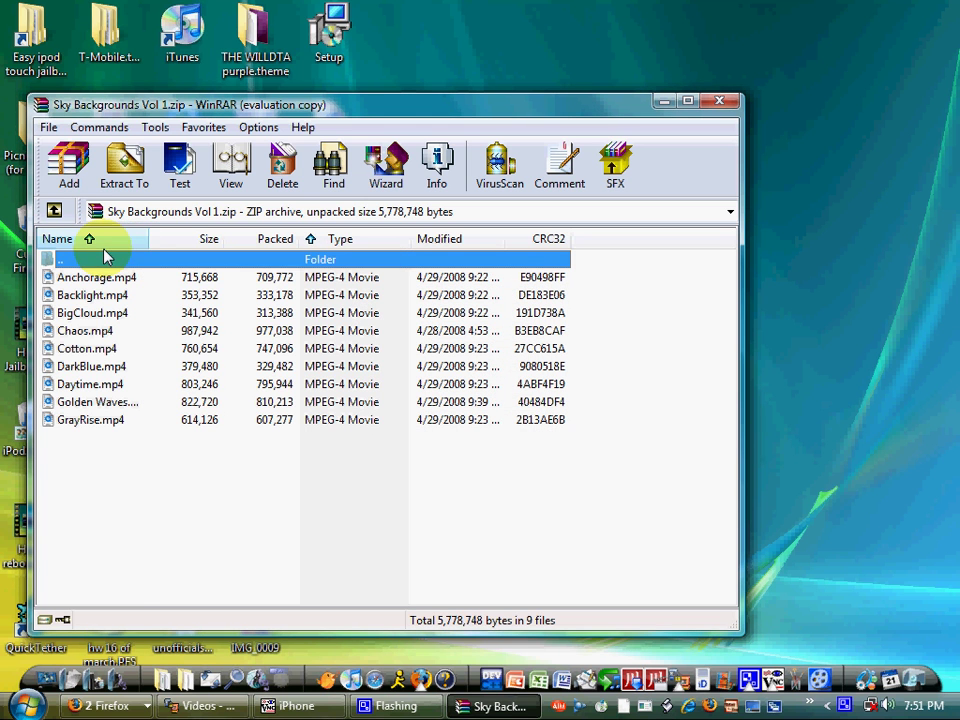
{"action": "right_click", "coordinate": [882, 200]}
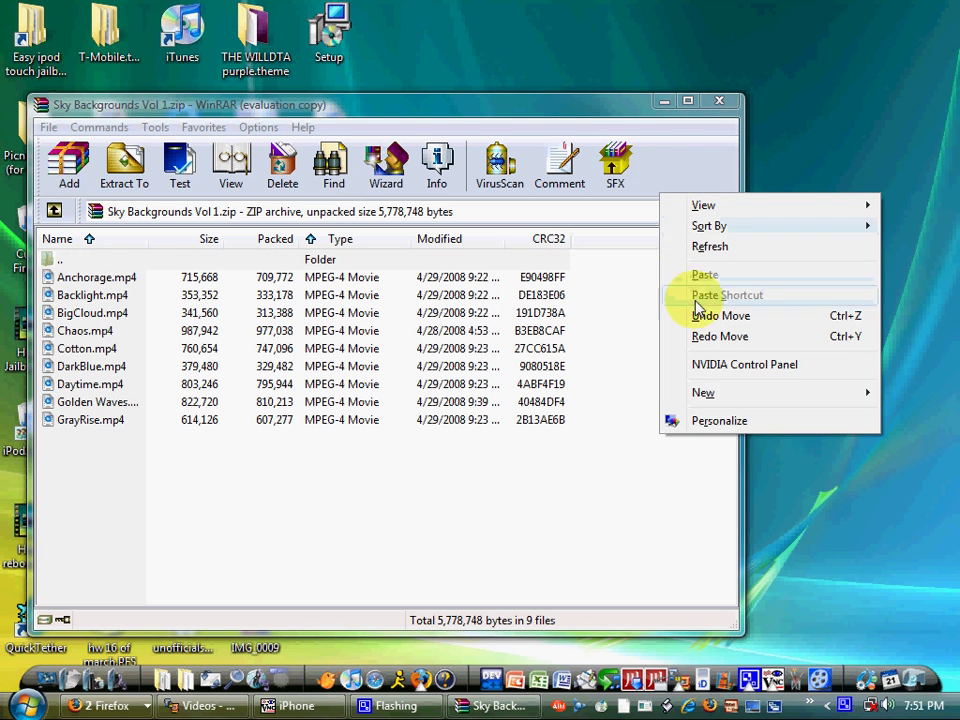
{"action": "mouse_move", "coordinate": [671, 399]}
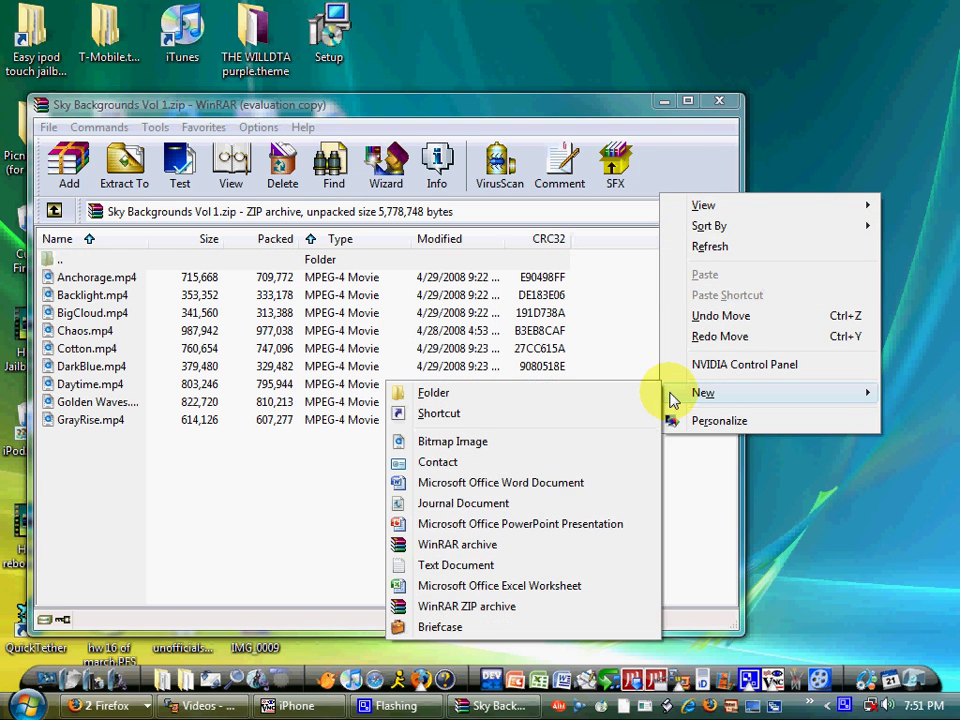
{"action": "left_click", "coordinate": [551, 402]}
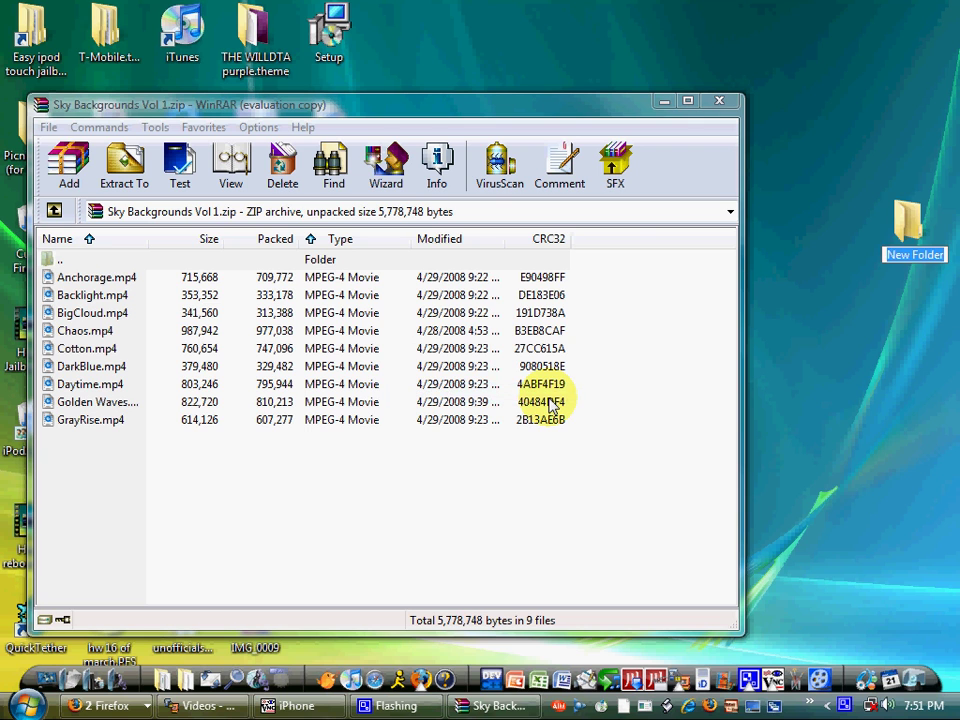
{"action": "left_click", "coordinate": [898, 287]}
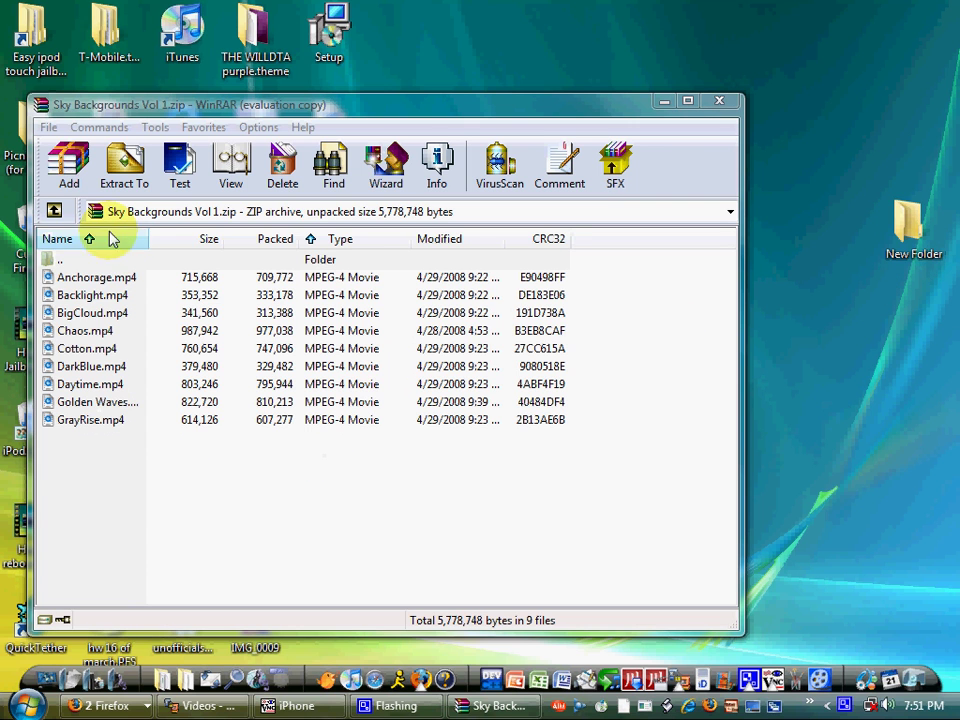
Drag the mp4 videos out to the desktop, close WinRAR, and minimize the iPhone screen
{"action": "left_click_drag", "start_coordinate": [91, 450], "coordinate": [800, 367]}
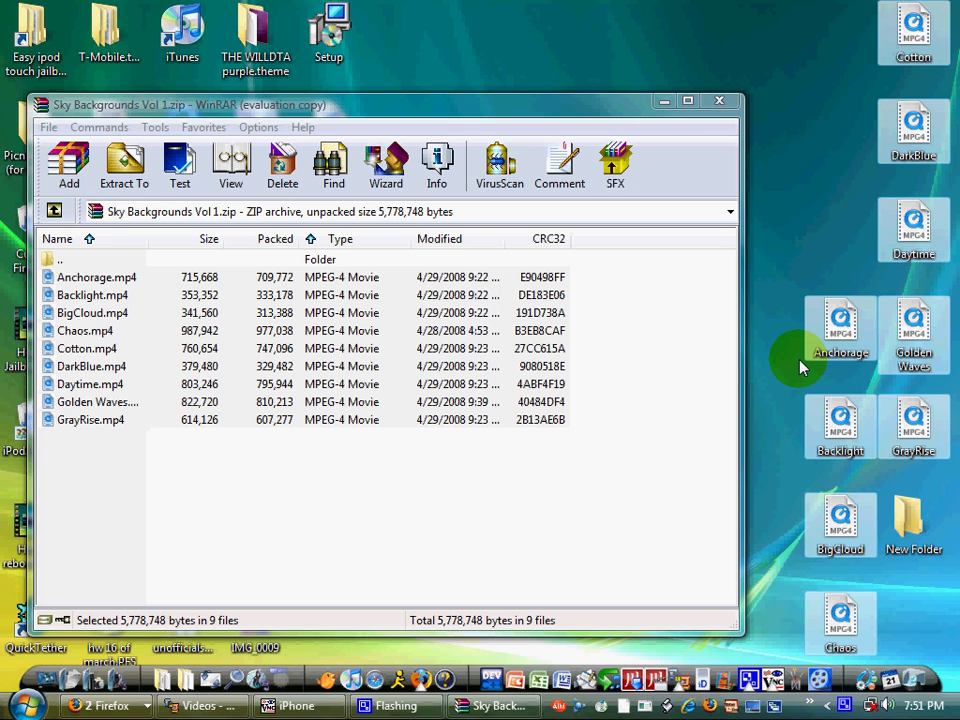
{"action": "left_click", "coordinate": [719, 100]}
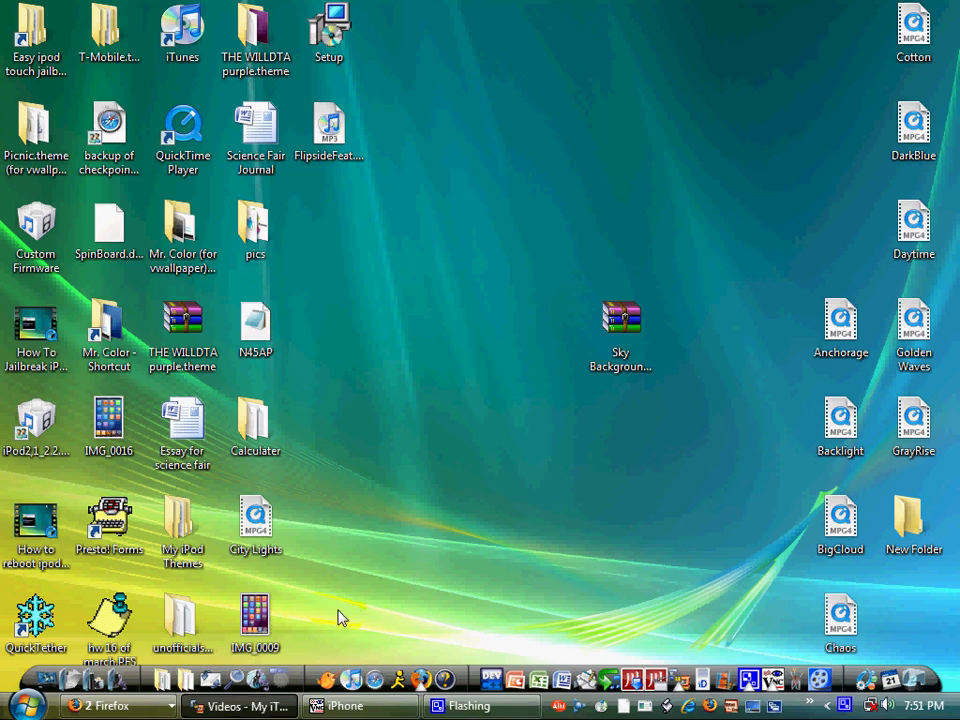
{"action": "left_click", "coordinate": [345, 705]}
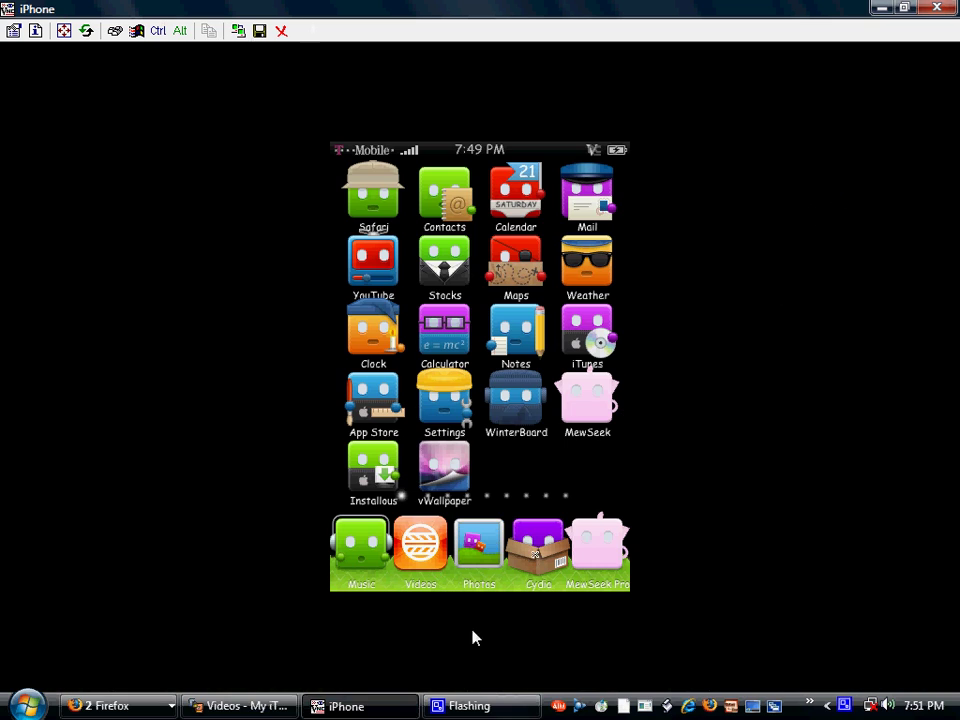
{"action": "left_click", "coordinate": [369, 706]}
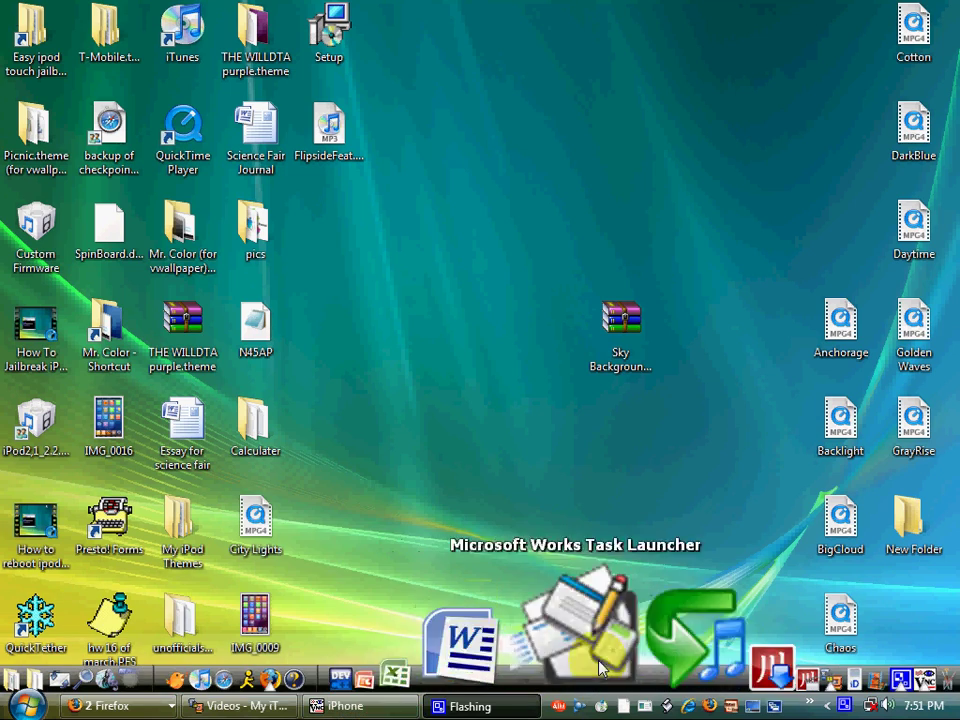
Log into the My iTouch stored session in WinSCP and dismiss the VNC error
{"action": "left_click", "coordinate": [681, 660]}
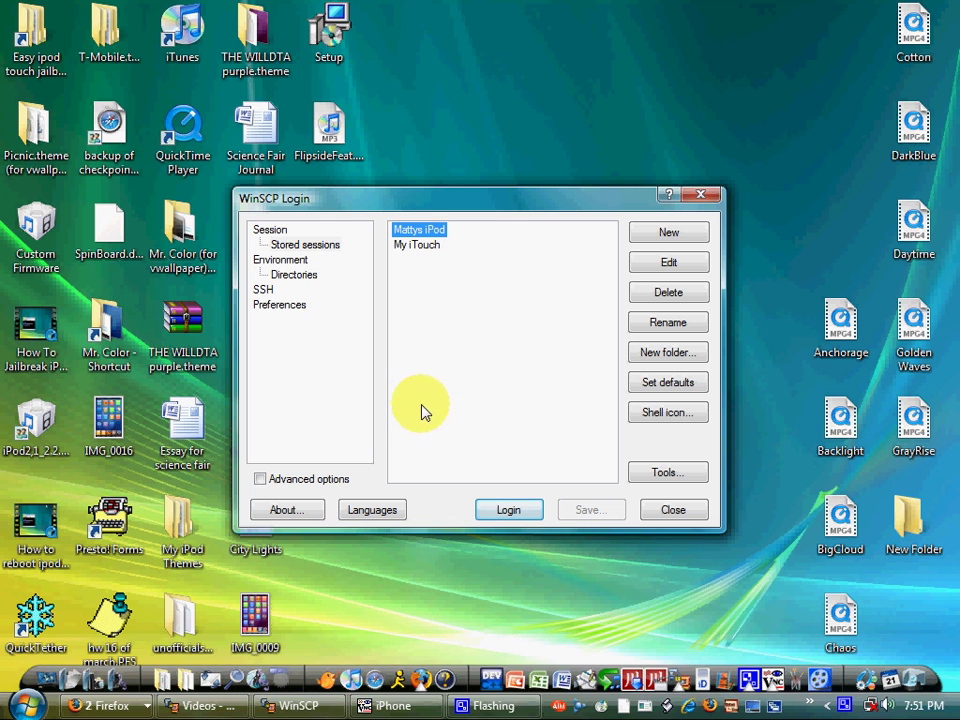
{"action": "left_click", "coordinate": [414, 246]}
{"action": "left_click", "coordinate": [492, 509]}
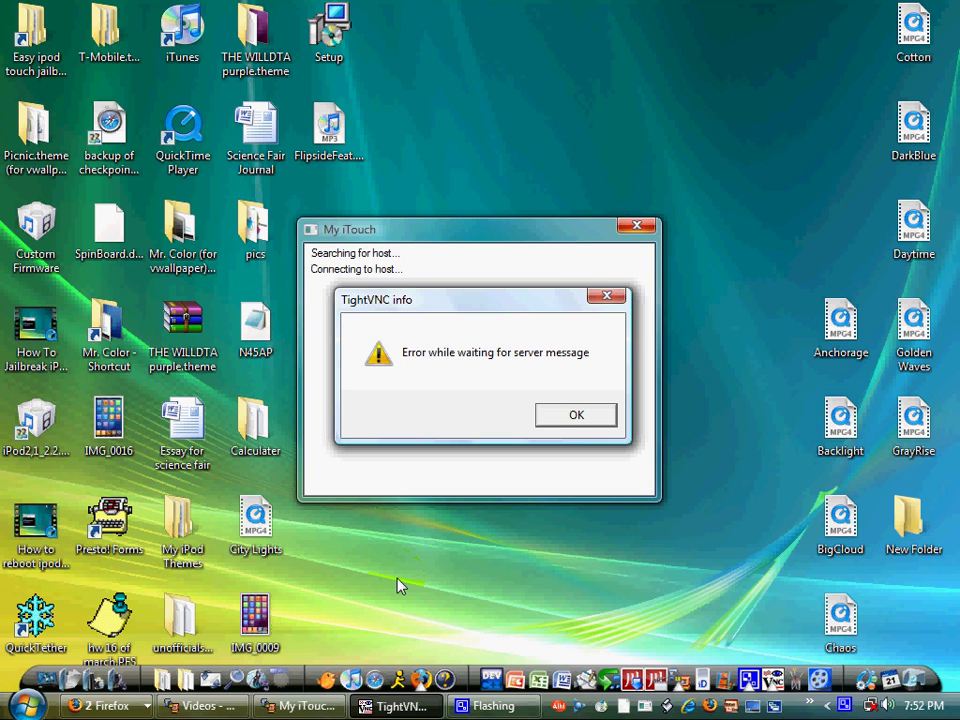
{"action": "left_click", "coordinate": [575, 416]}
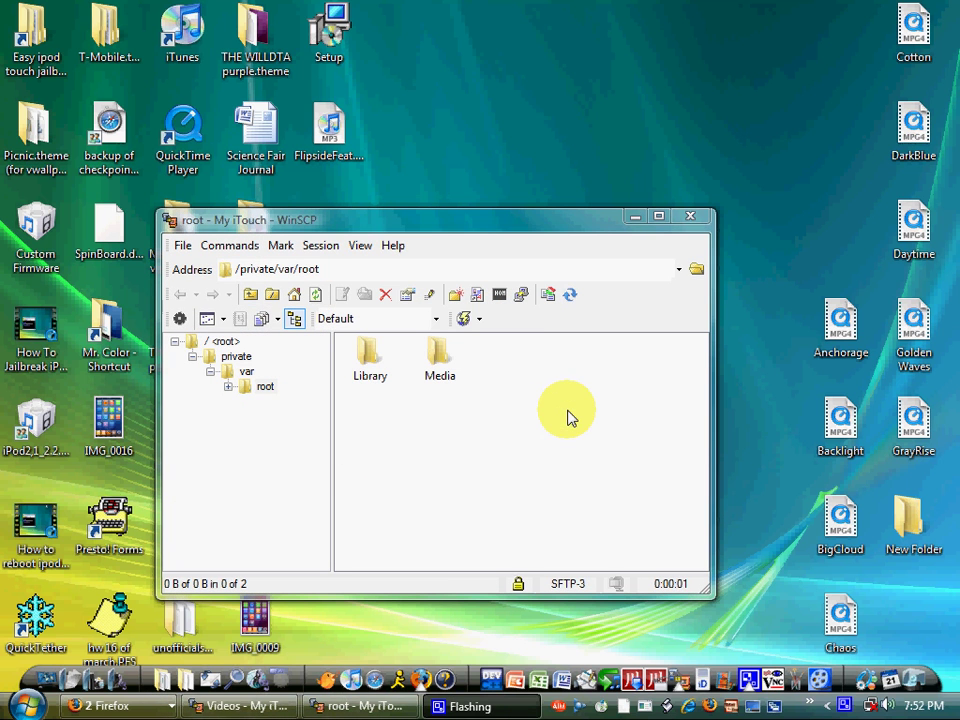
Navigate from /private/var through mobile, Media and Skrew into the Videos folder
{"action": "mouse_move", "coordinate": [365, 707]}
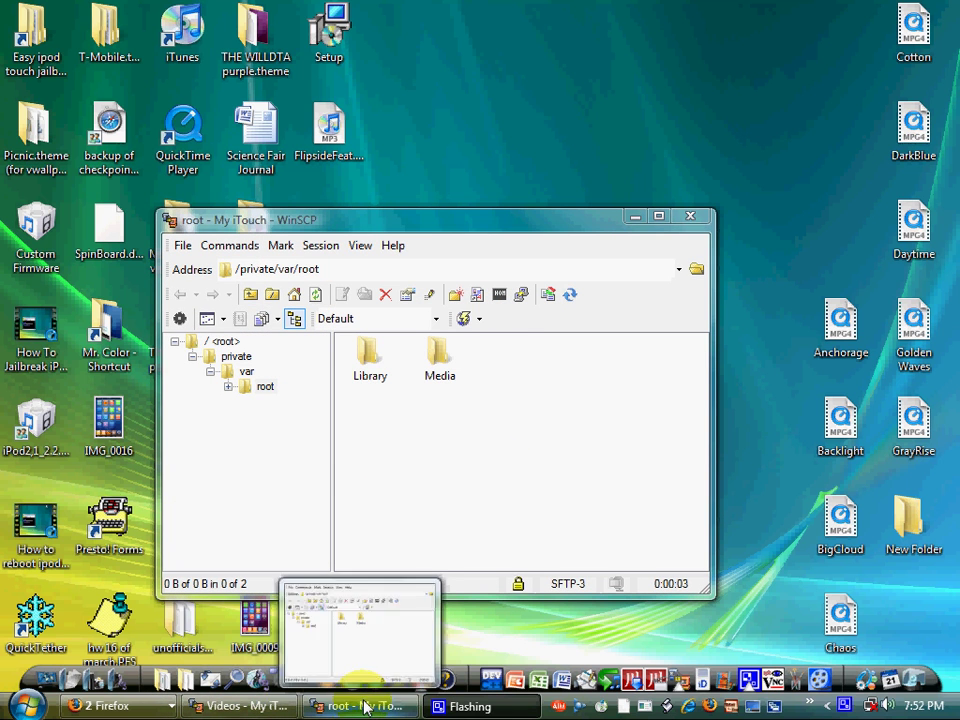
{"action": "left_click", "coordinate": [252, 302]}
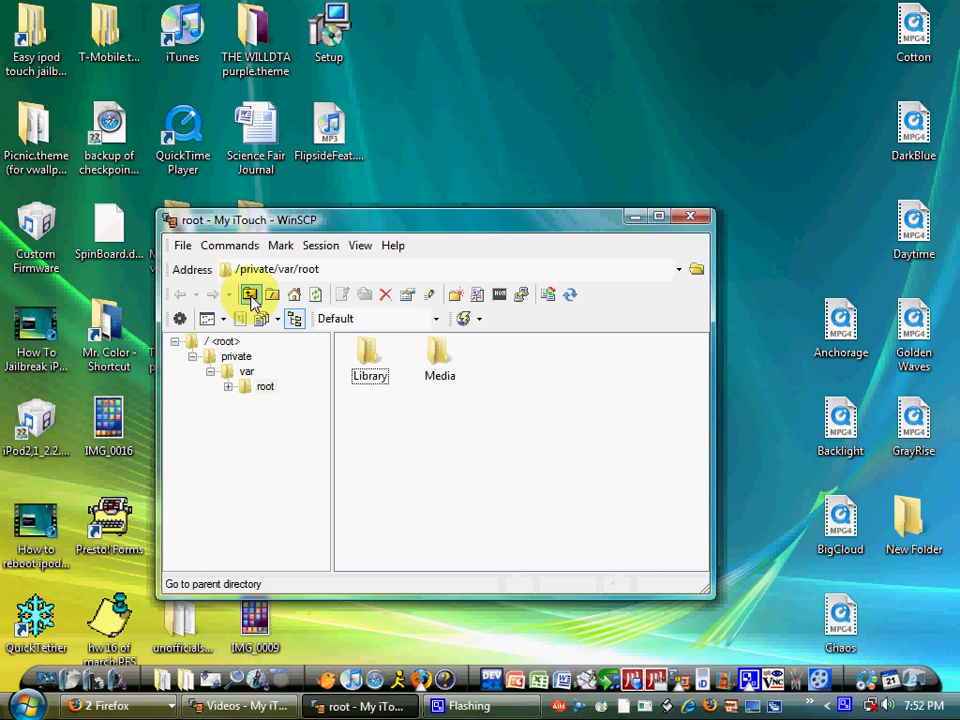
{"action": "left_click", "coordinate": [252, 297]}
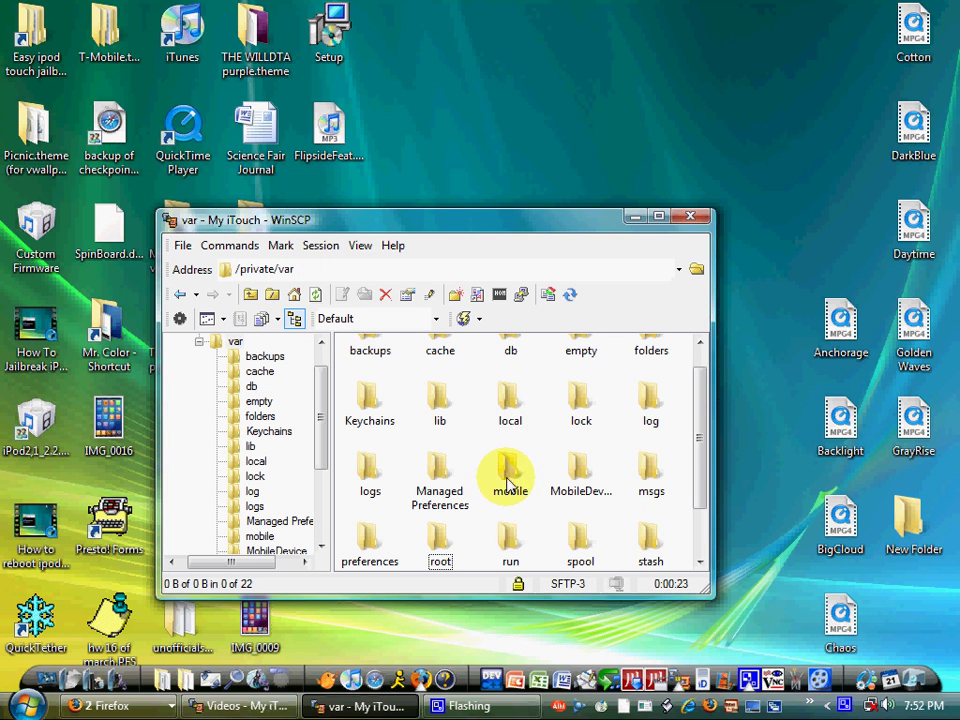
{"action": "scroll", "coordinate": [507, 480], "scroll_direction": "down", "scroll_amount": 1}
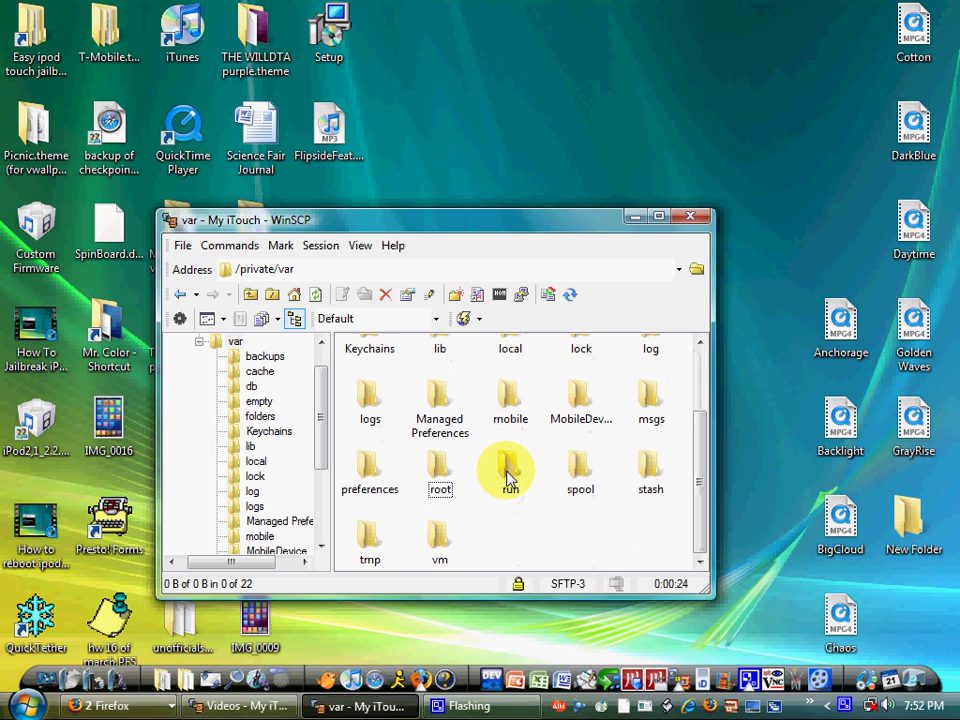
{"action": "double_click", "coordinate": [513, 400]}
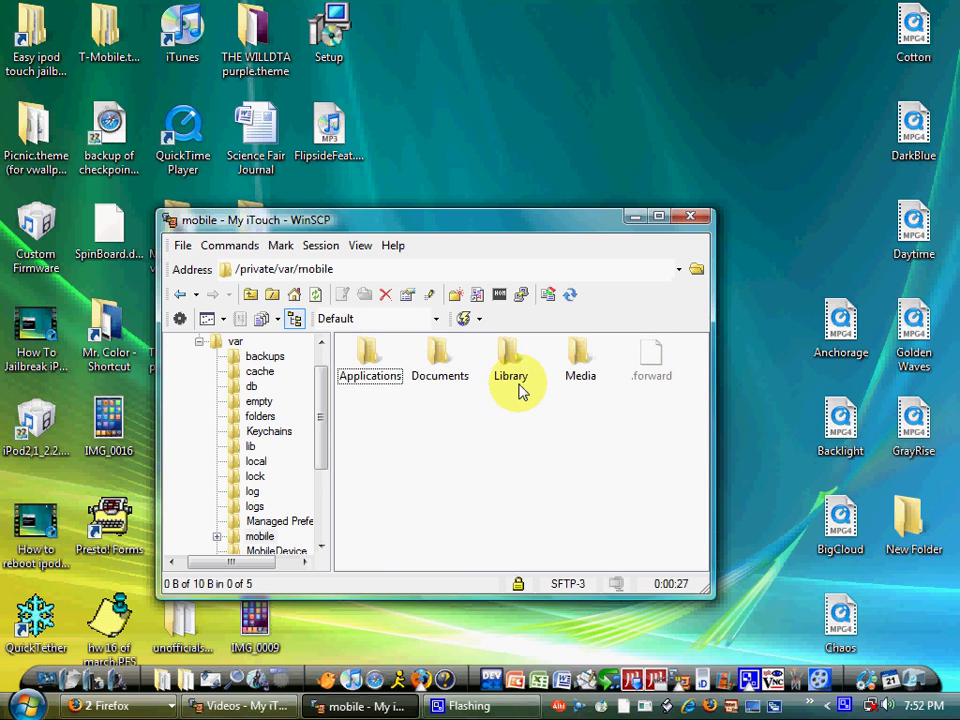
{"action": "double_click", "coordinate": [580, 370]}
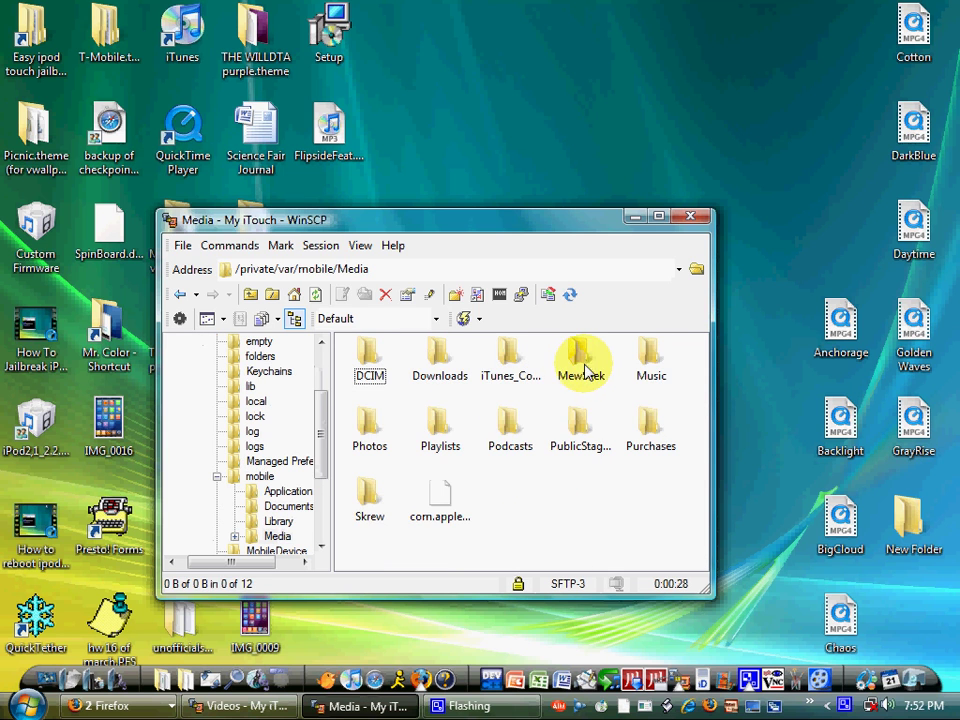
{"action": "double_click", "coordinate": [378, 508]}
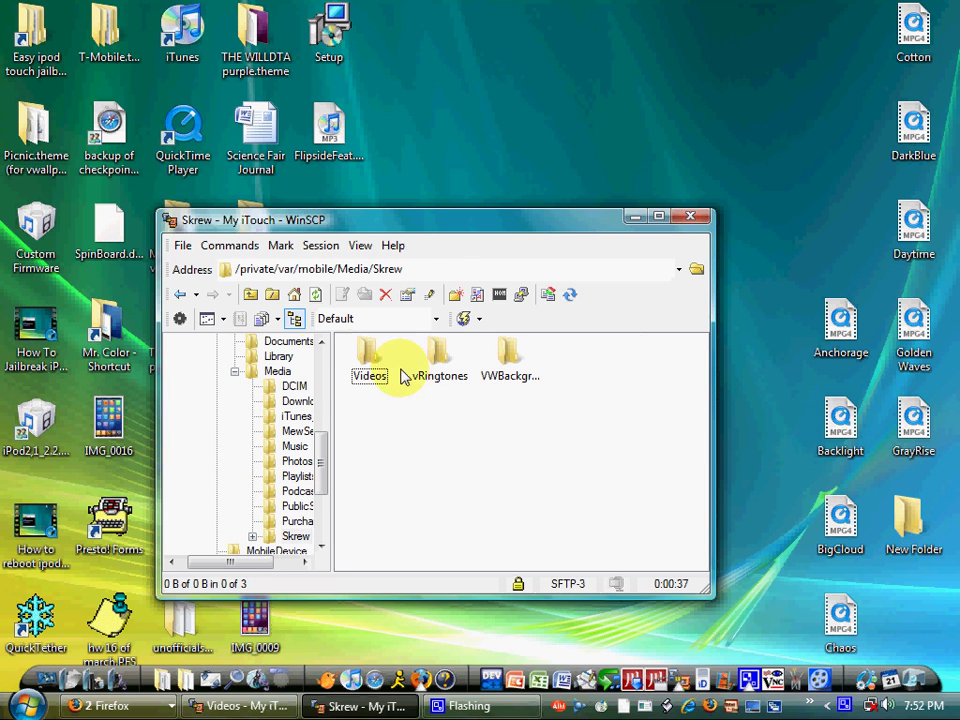
{"action": "left_click", "coordinate": [370, 368]}
{"action": "double_click", "coordinate": [370, 368]}
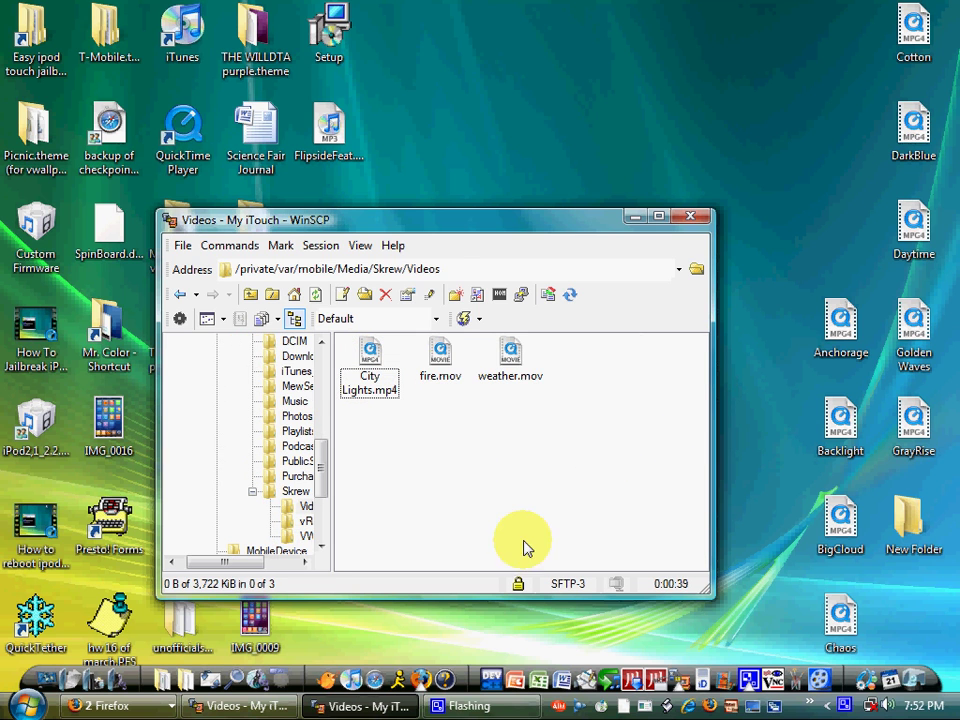
Copy the nine desktop videos into Skrew/Videos, then close WinSCP and end the session
{"action": "left_click_drag", "start_coordinate": [858, 636], "coordinate": [814, 388]}
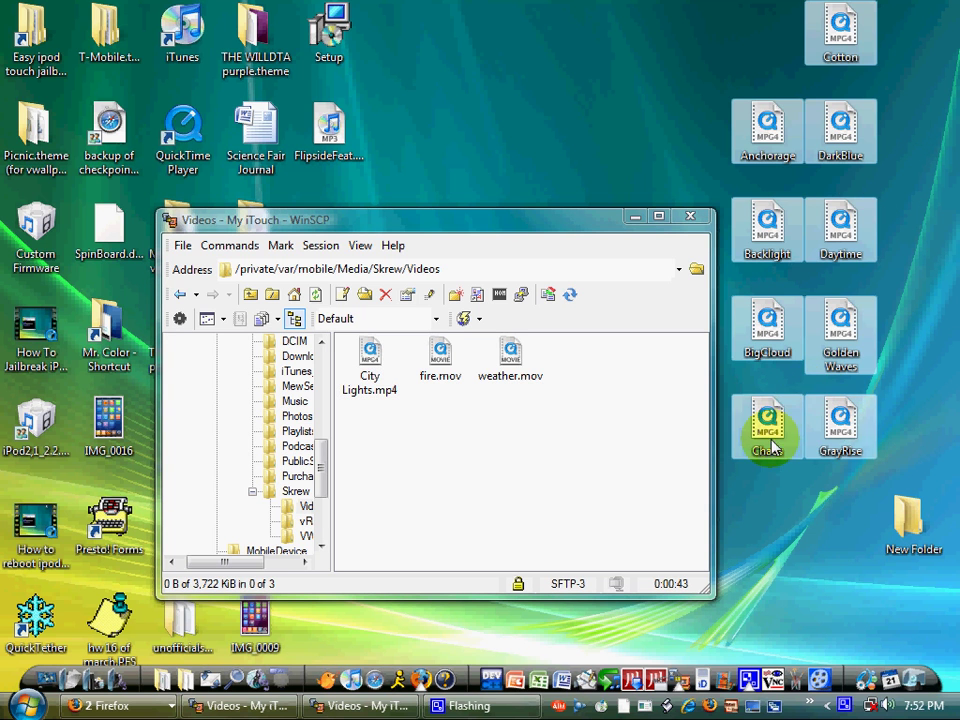
{"action": "left_click_drag", "start_coordinate": [616, 482], "coordinate": [619, 482]}
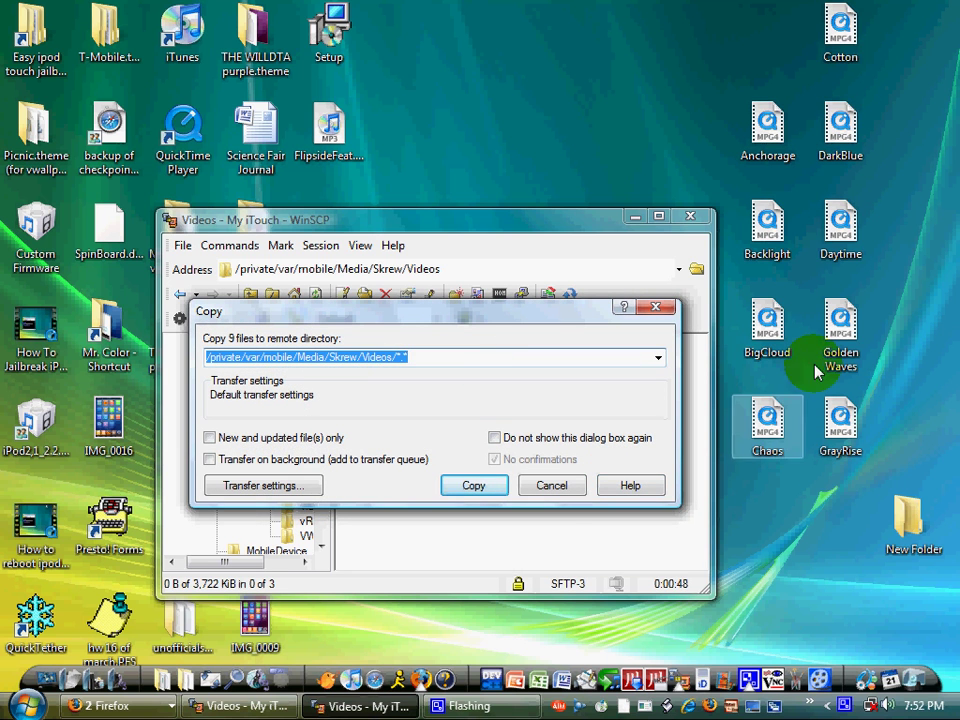
{"action": "left_click", "coordinate": [474, 485]}
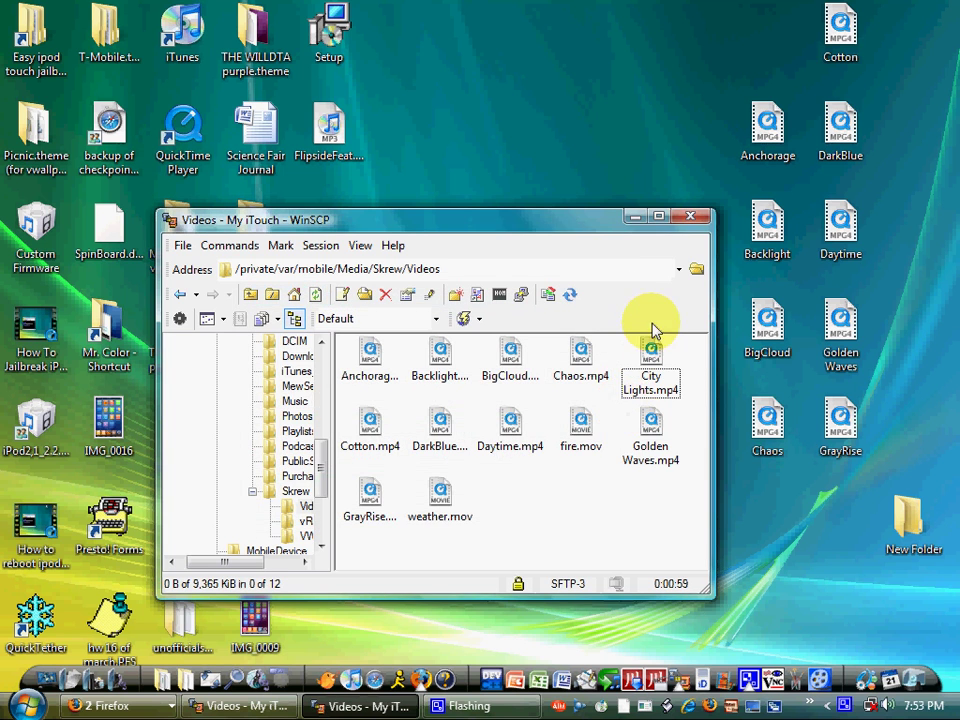
{"action": "left_click", "coordinate": [690, 216]}
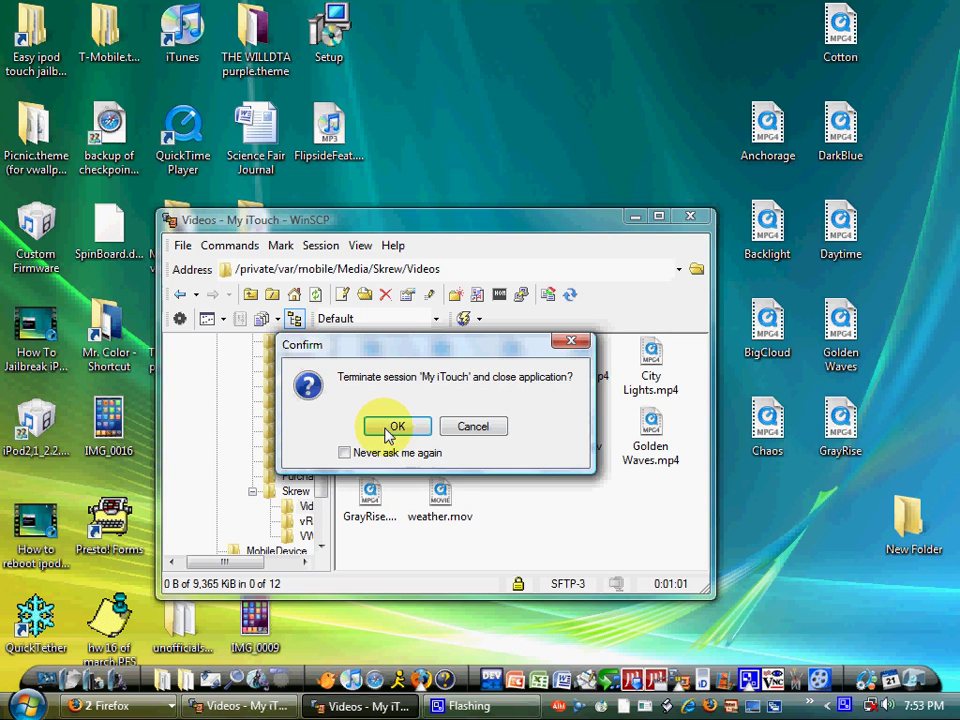
{"action": "left_click", "coordinate": [390, 428]}
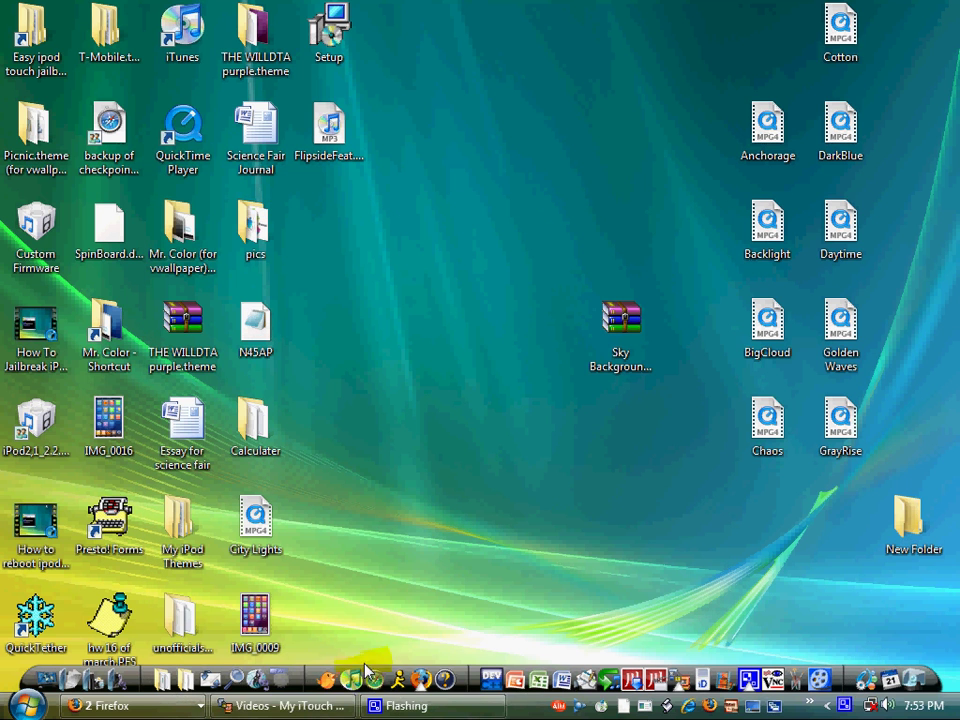
Reconnect TightVNC to the iPod, go Home, maximize the view, and launch vWallpaper
{"action": "left_click", "coordinate": [777, 655]}
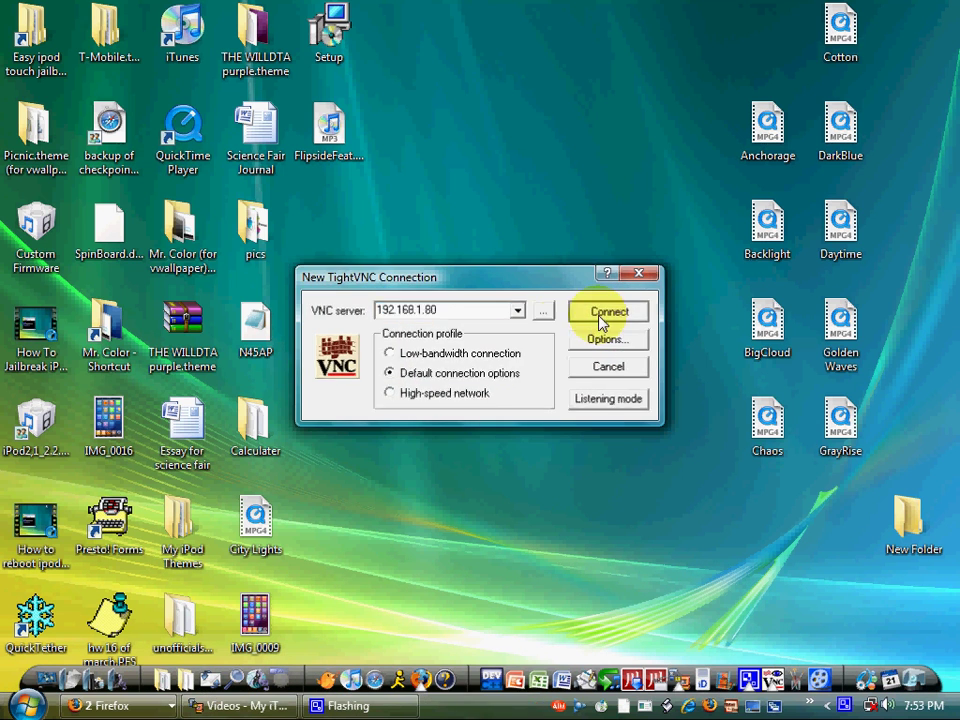
{"action": "left_click", "coordinate": [603, 312]}
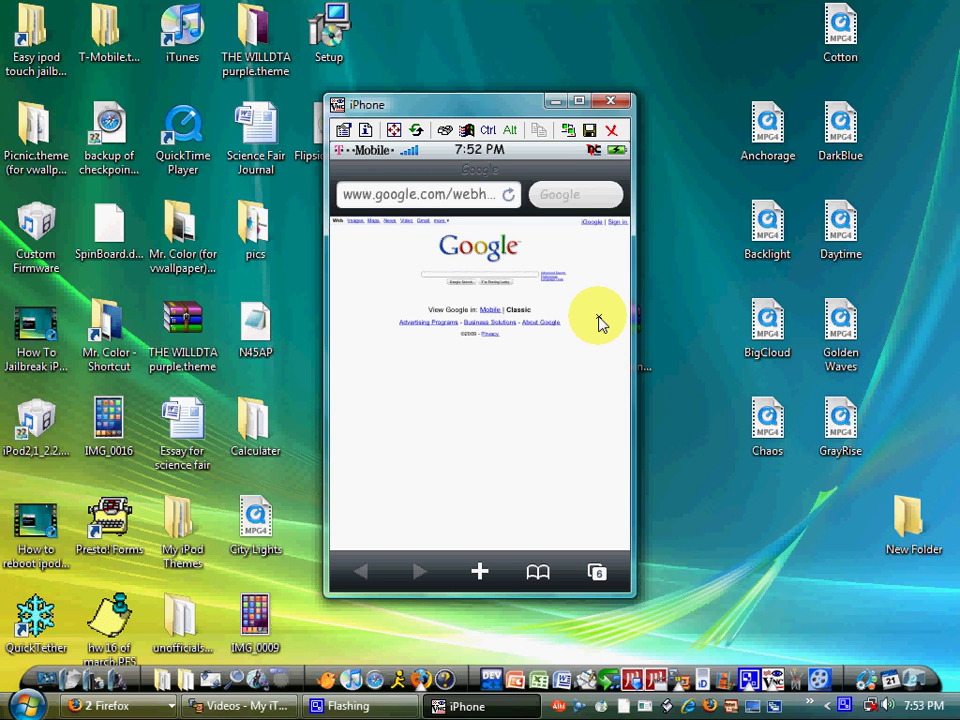
{"action": "right_click", "coordinate": [600, 321]}
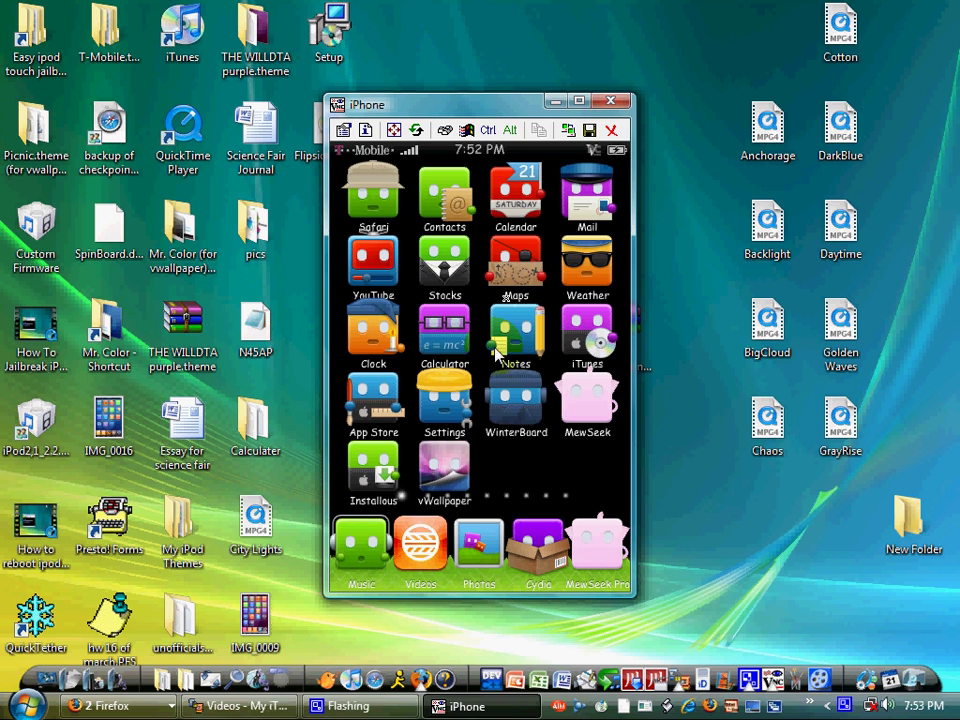
{"action": "left_click", "coordinate": [580, 102]}
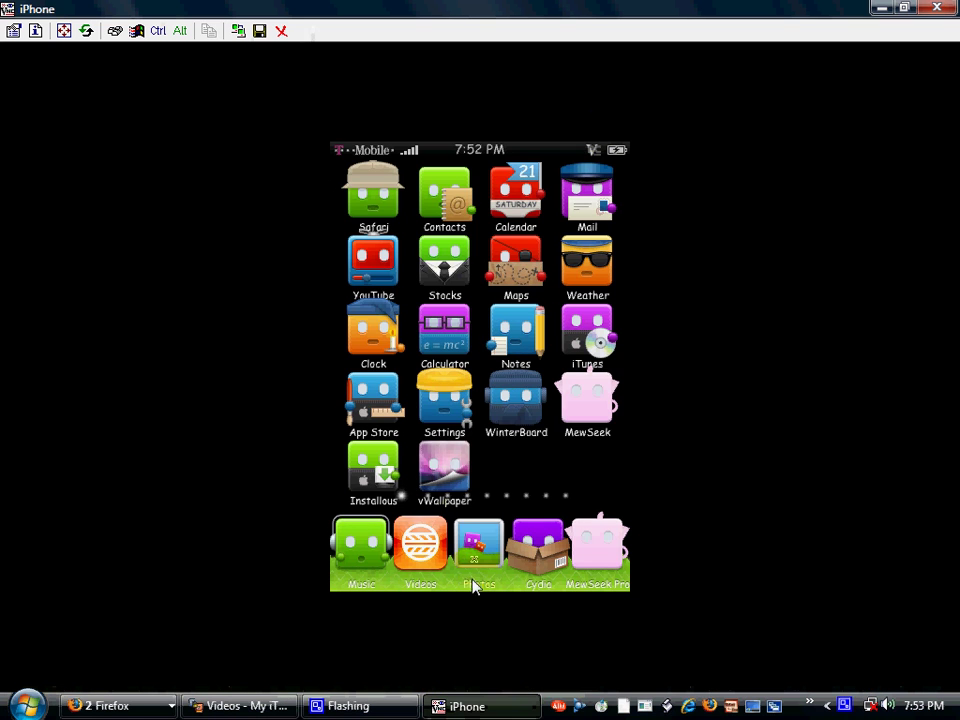
{"action": "left_click", "coordinate": [437, 478]}
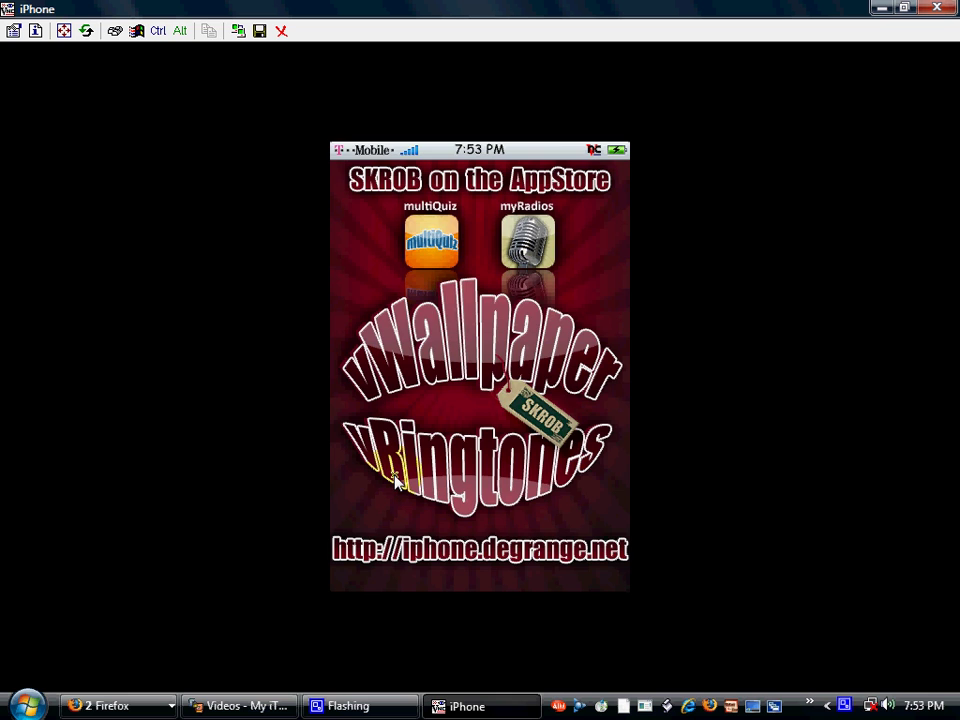
Open vWallpaper's Video Wallpaper settings and switch Enable video off, then back on
{"action": "left_click", "coordinate": [395, 482]}
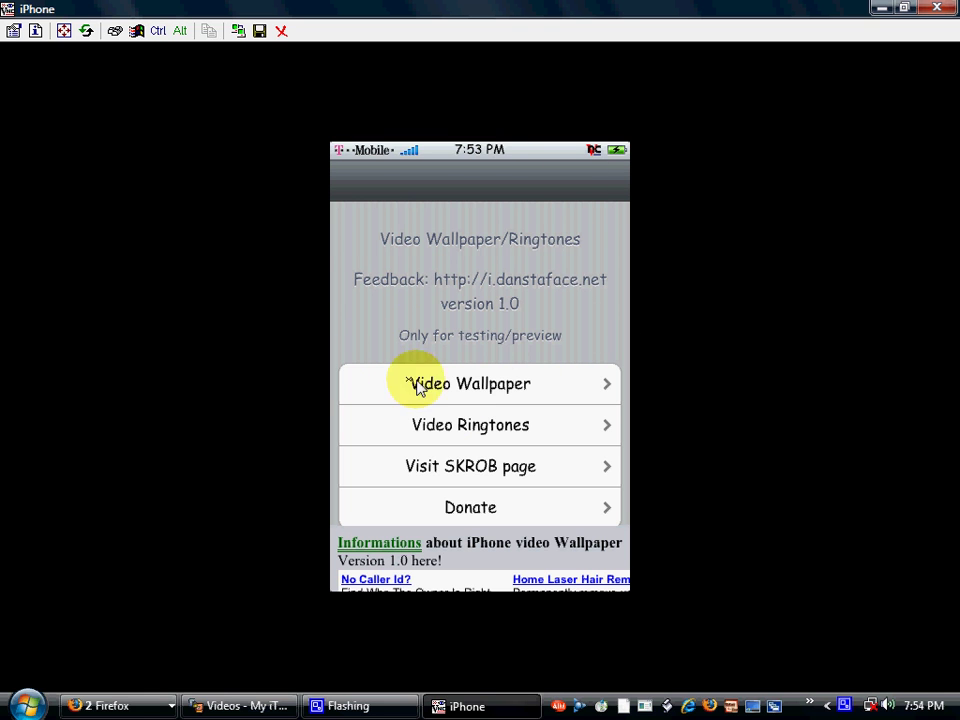
{"action": "left_click", "coordinate": [450, 395]}
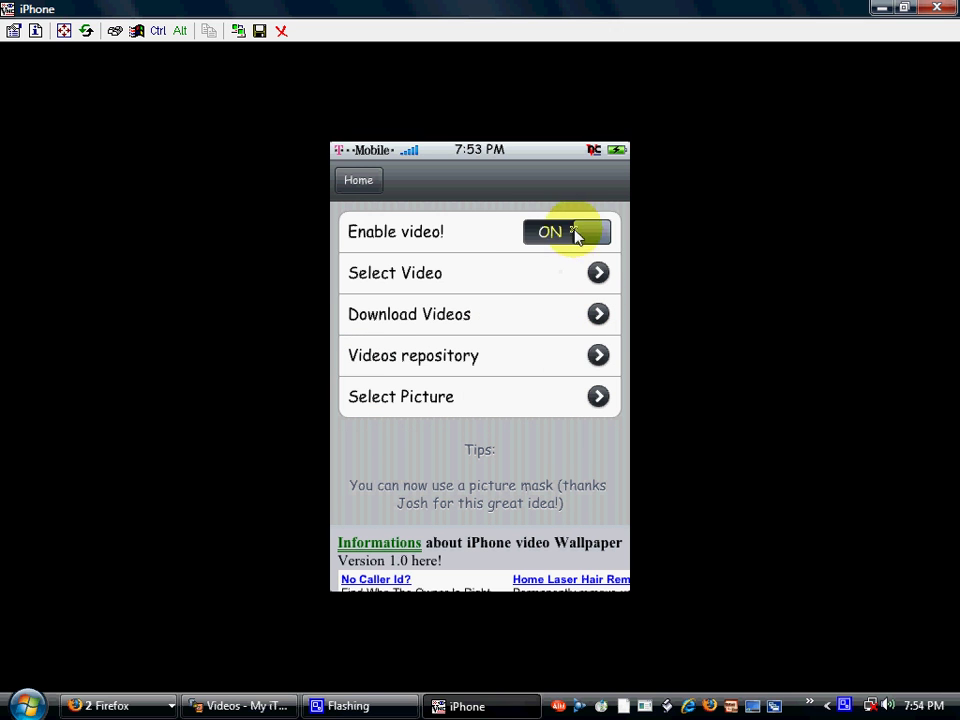
{"action": "left_click", "coordinate": [546, 231]}
{"action": "left_click", "coordinate": [563, 240]}
{"action": "left_click_drag", "start_coordinate": [573, 236], "coordinate": [465, 240]}
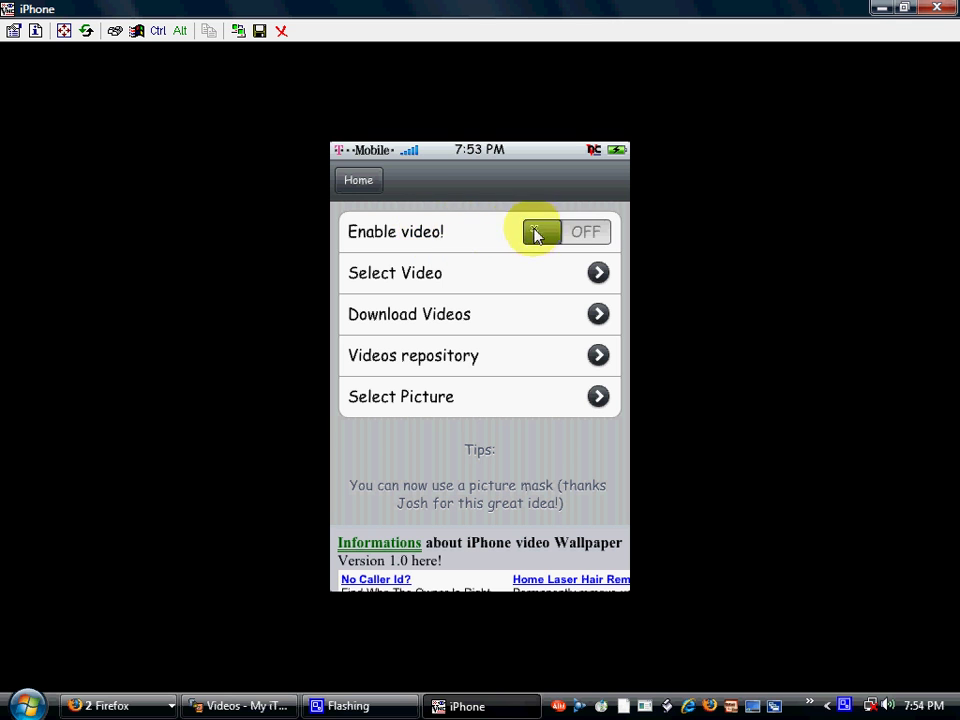
{"action": "left_click_drag", "start_coordinate": [535, 237], "coordinate": [735, 249]}
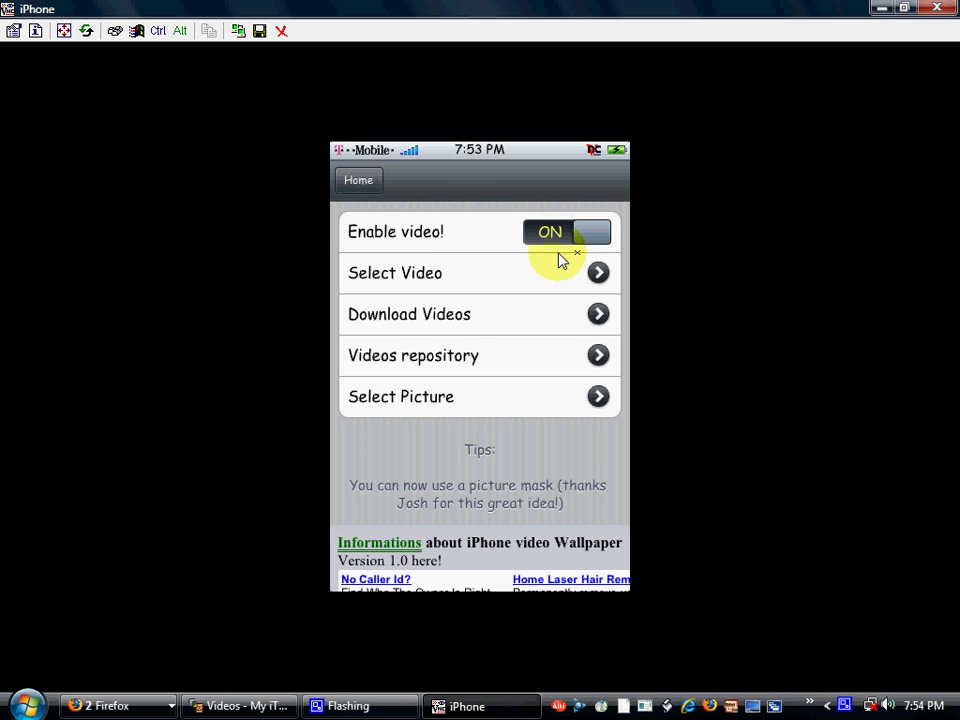
Choose the Golden Waves video from vWallpaper's list of available videos
{"action": "left_click", "coordinate": [378, 277]}
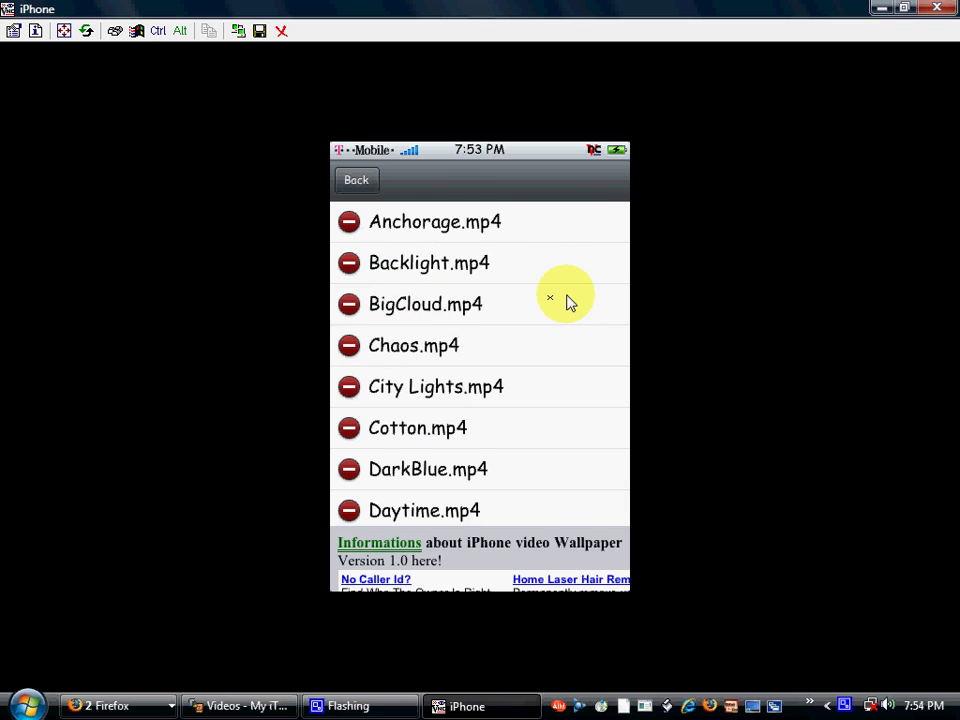
{"action": "left_click", "coordinate": [529, 290]}
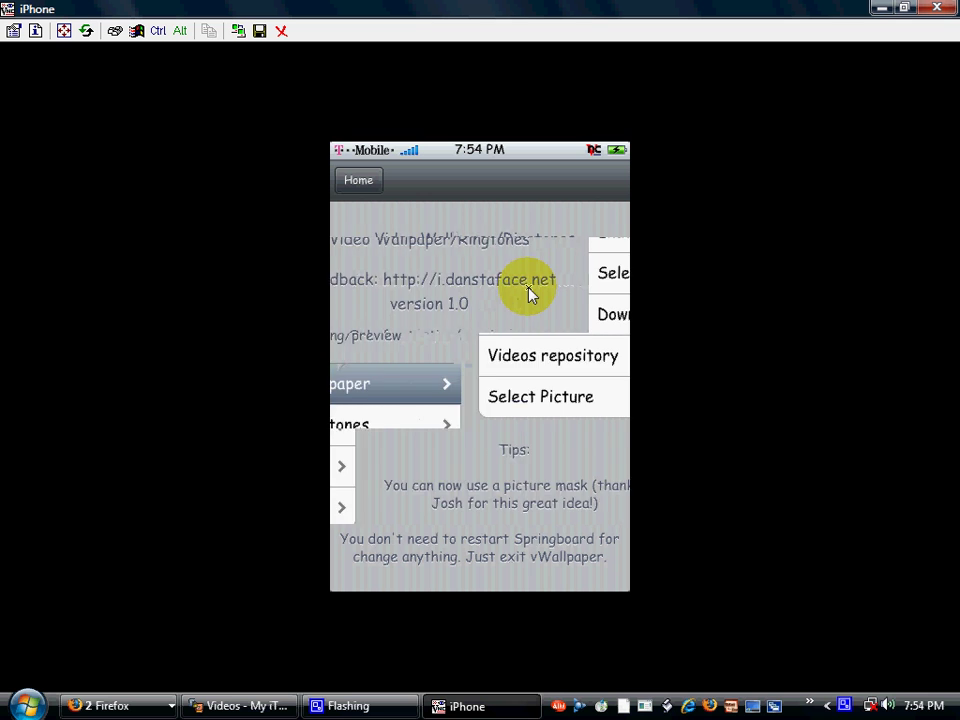
{"action": "left_click", "coordinate": [529, 288]}
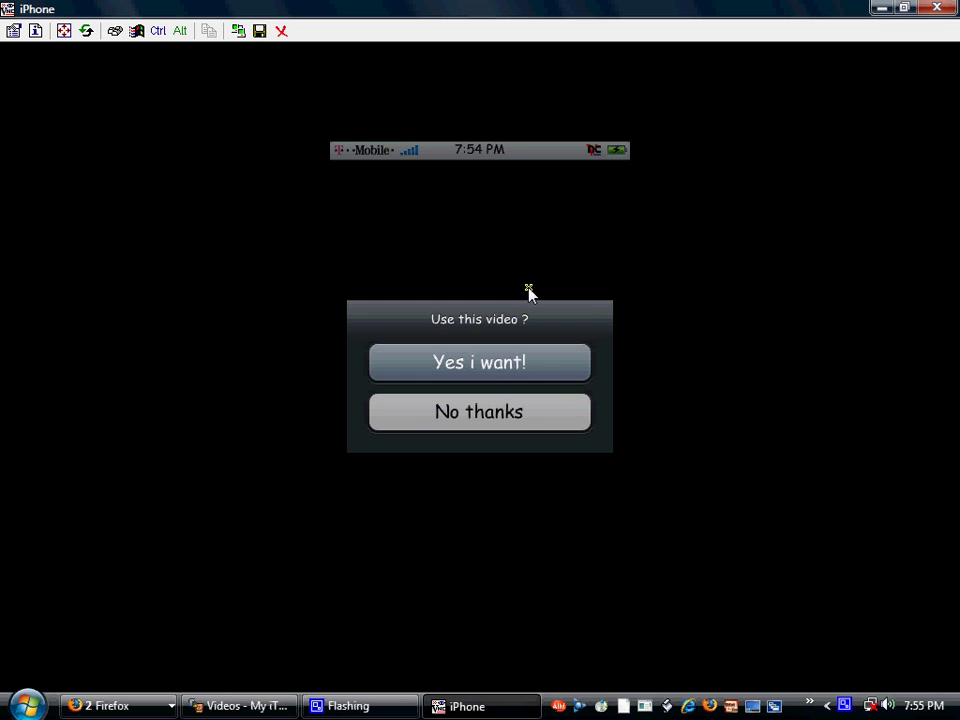
Accept Golden Waves as the wallpaper, dismiss the player popup, and return to the first home screen
{"action": "left_click", "coordinate": [529, 291]}
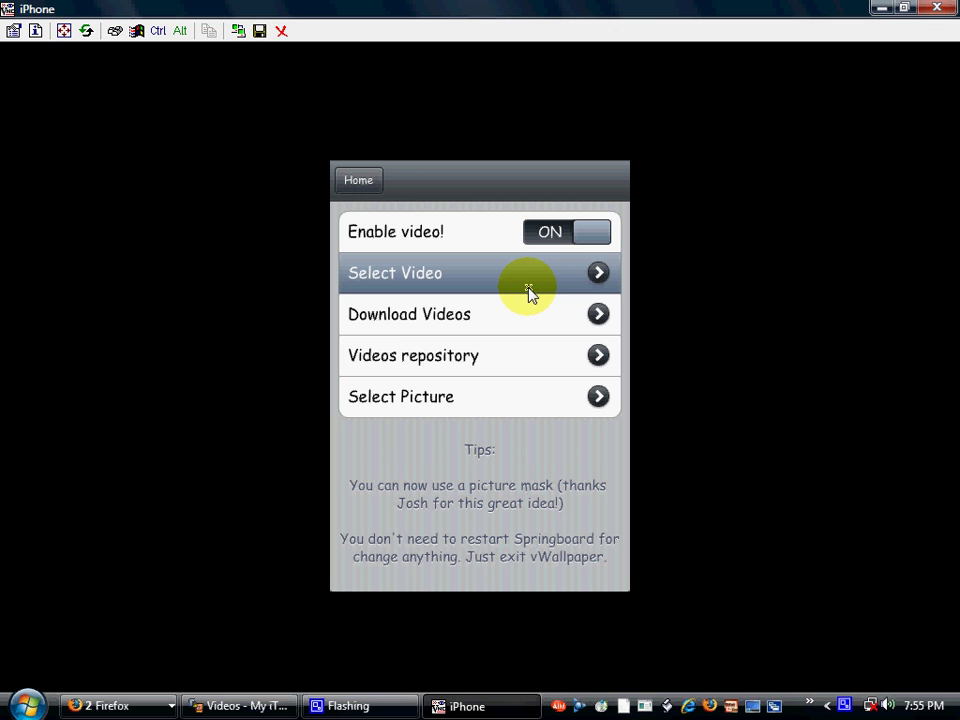
{"action": "left_click", "coordinate": [529, 291]}
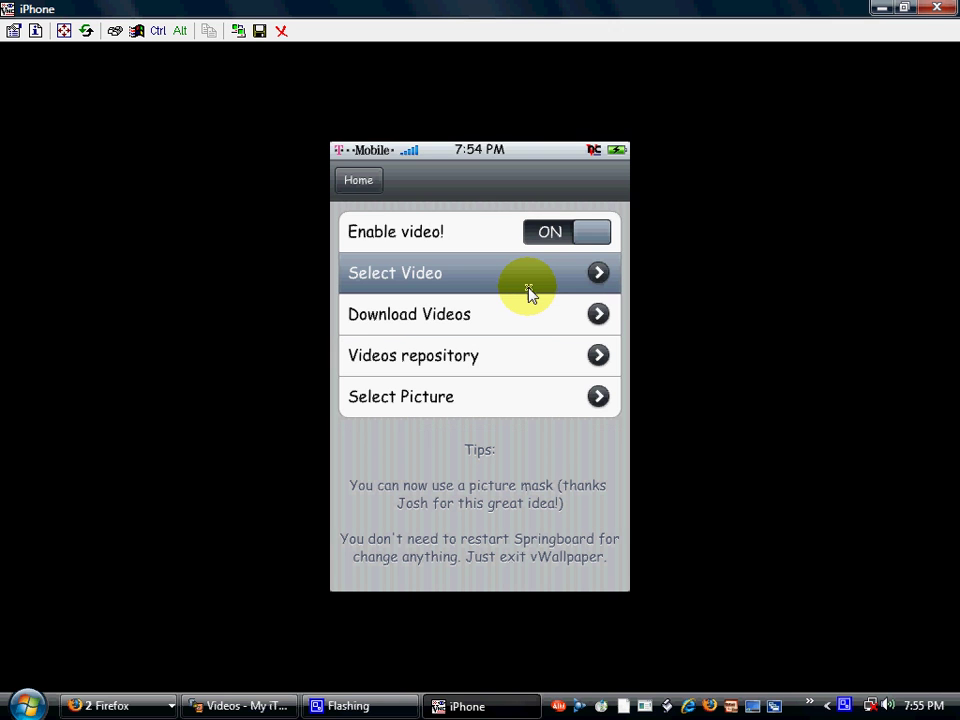
{"action": "right_click", "coordinate": [529, 291]}
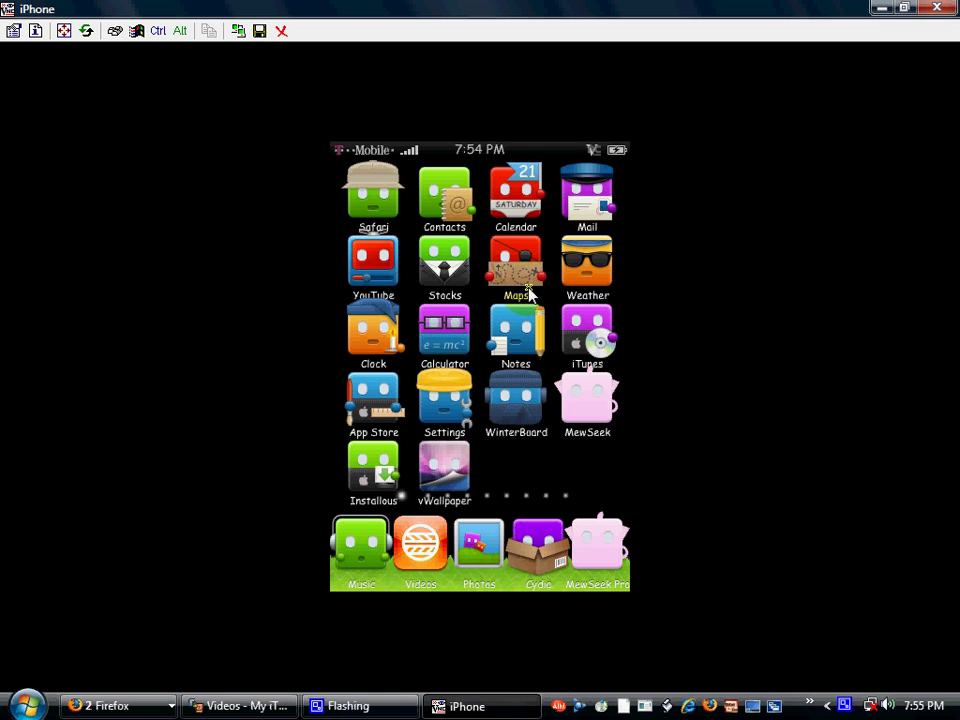
{"action": "scroll", "coordinate": [529, 291], "scroll_direction": "down", "scroll_amount": 1}
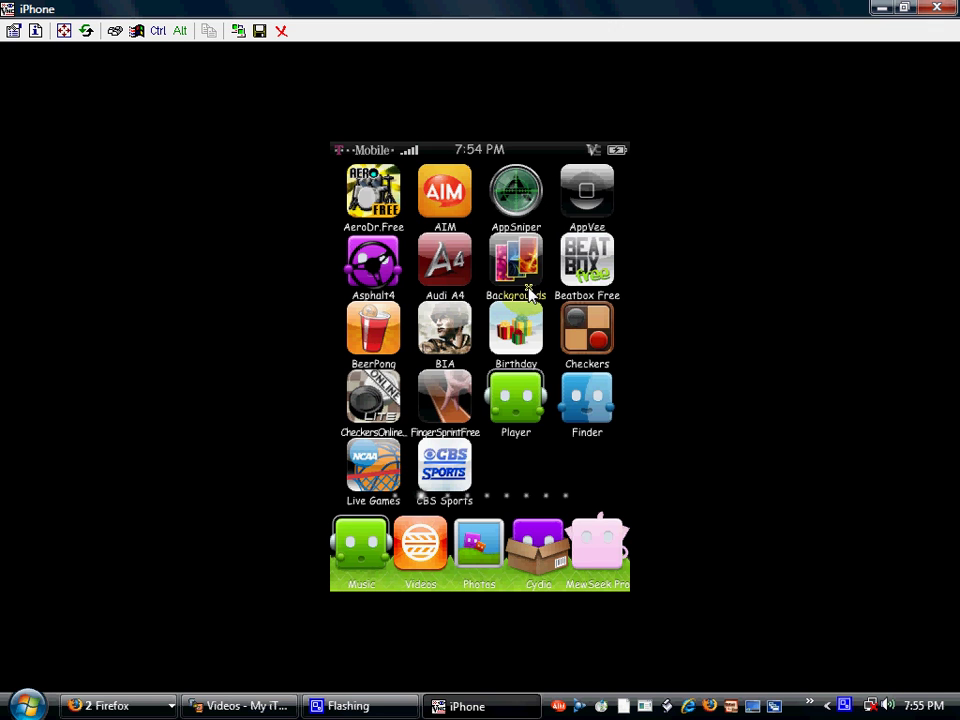
{"action": "scroll", "coordinate": [529, 291], "scroll_direction": "down", "scroll_amount": 1}
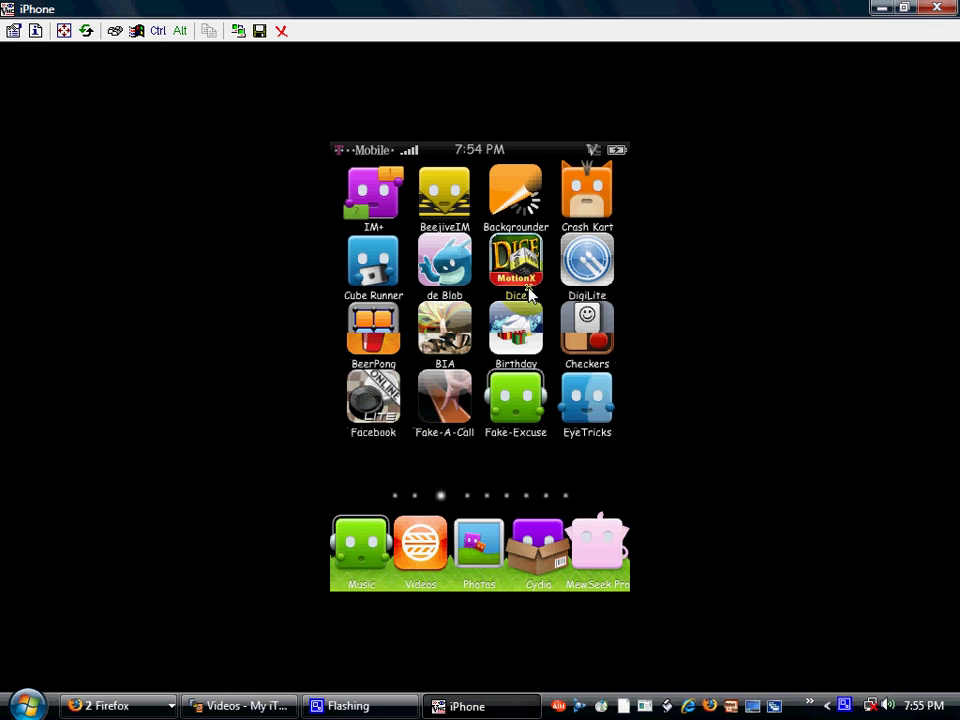
{"action": "right_click", "coordinate": [529, 291]}
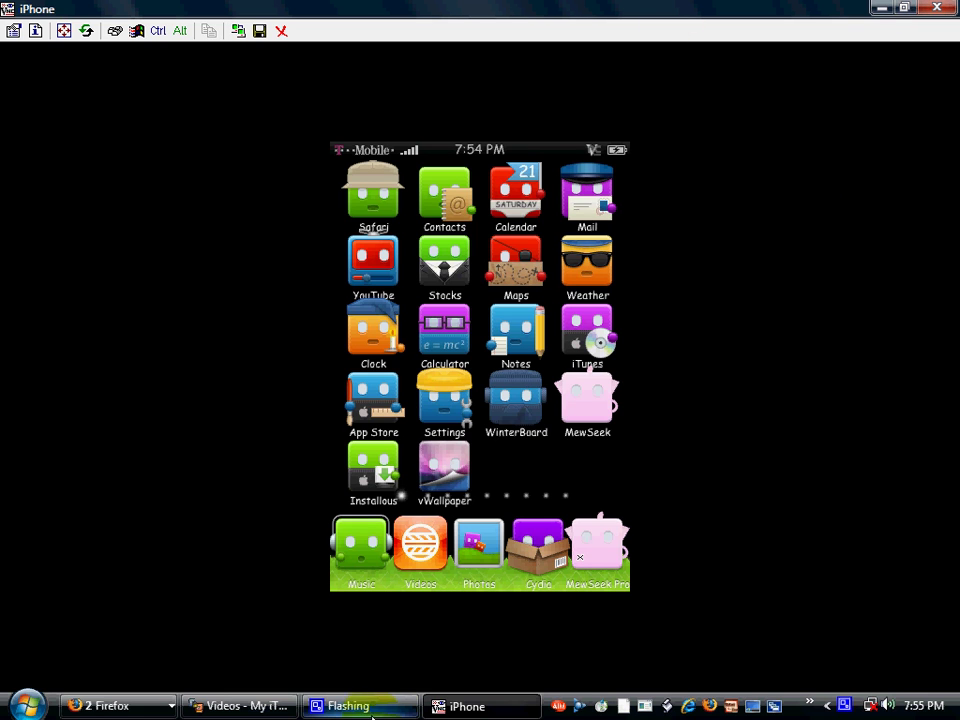
{"action": "right_click", "coordinate": [843, 706]}
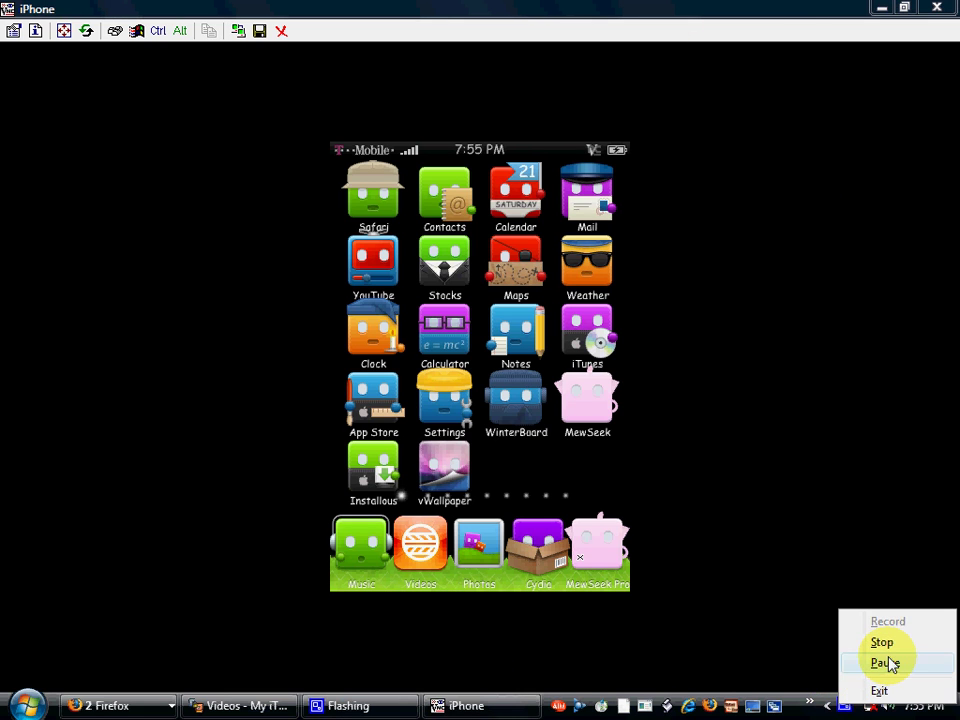